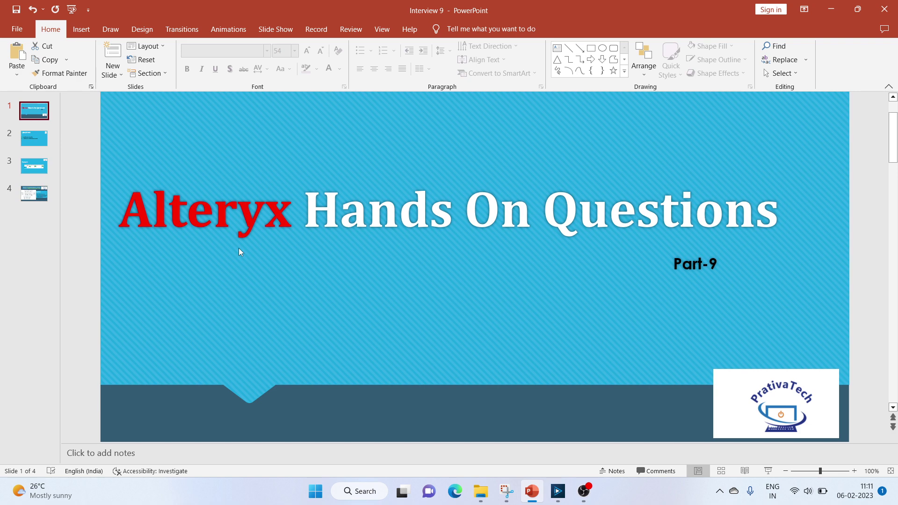
Bring up slide 3, 'Example', showing the three Num1/Num2 input scenarios and their expected outputs.
scroll(239, 252, down, 2)
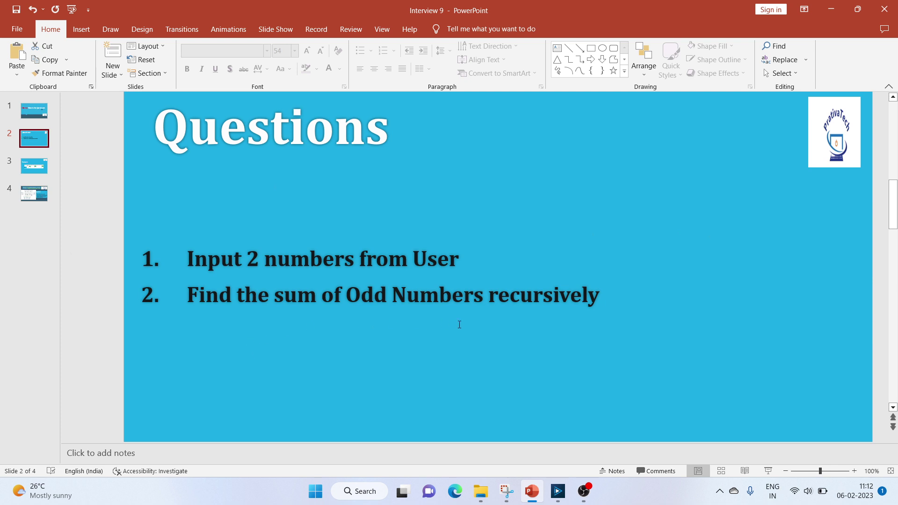
click(28, 169)
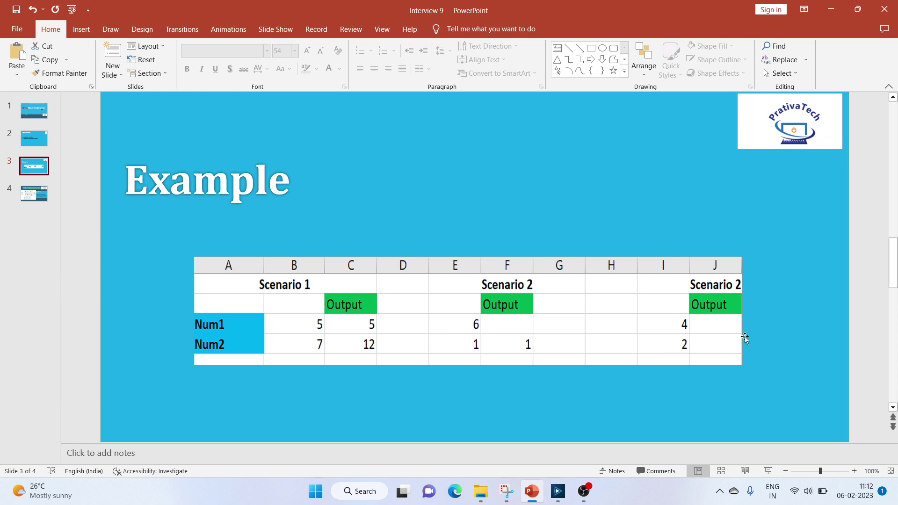
Place a Text Input tool inside the Input container of the Alteryx workflow.
click(555, 495)
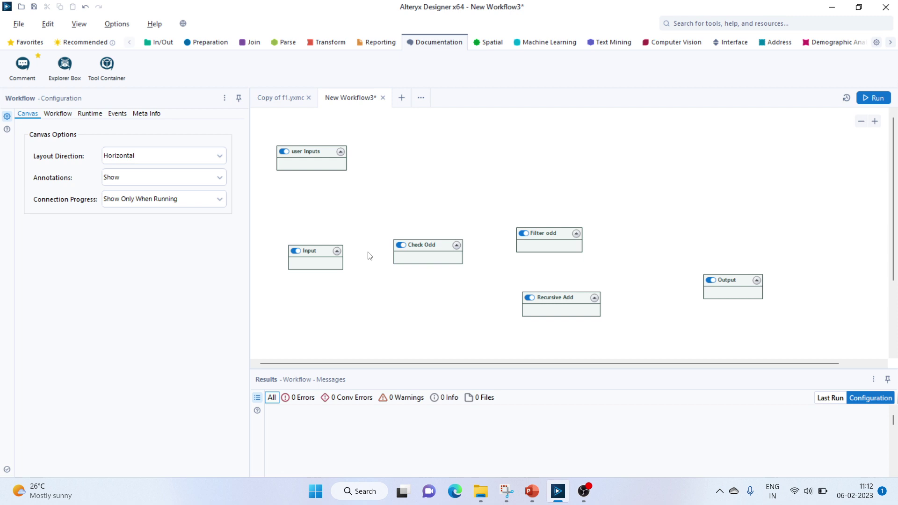
click(318, 267)
click(163, 43)
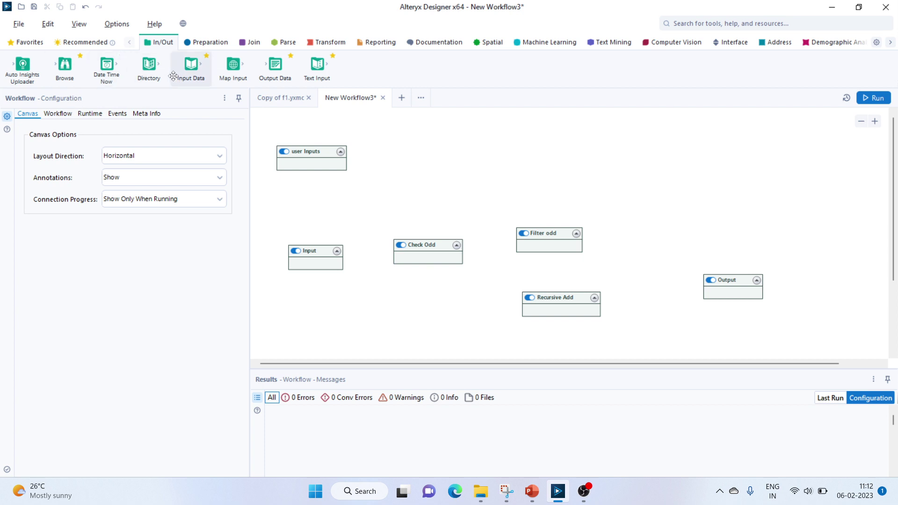
drag(191, 65, 184, 92)
drag(309, 70, 320, 261)
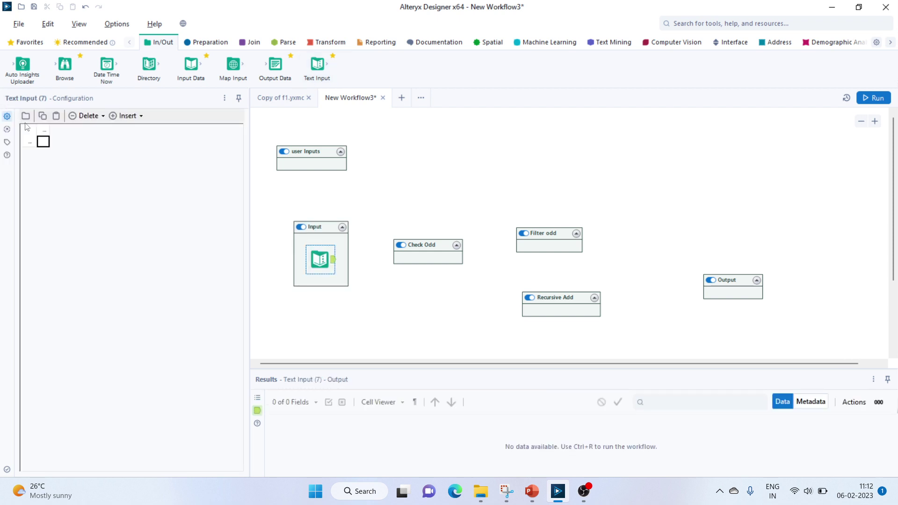
Give the Text Input a No column with values 1 and 3, and move the Input container lower.
click(46, 132)
text(No)
click(52, 145)
text(1)
click(51, 159)
text(3)
drag(312, 236, 300, 255)
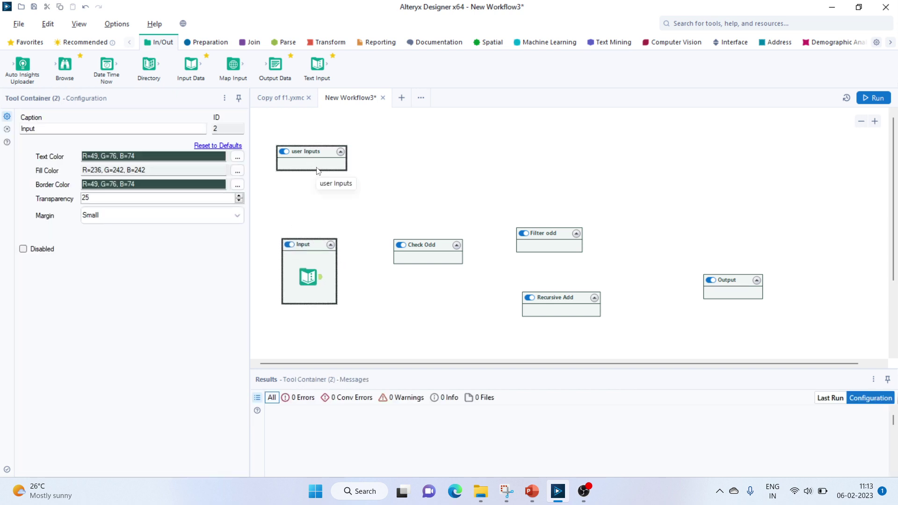
Add a '1st' Text Box question linked to the Text Input, creating an Update Cell action for row 1.
click(723, 43)
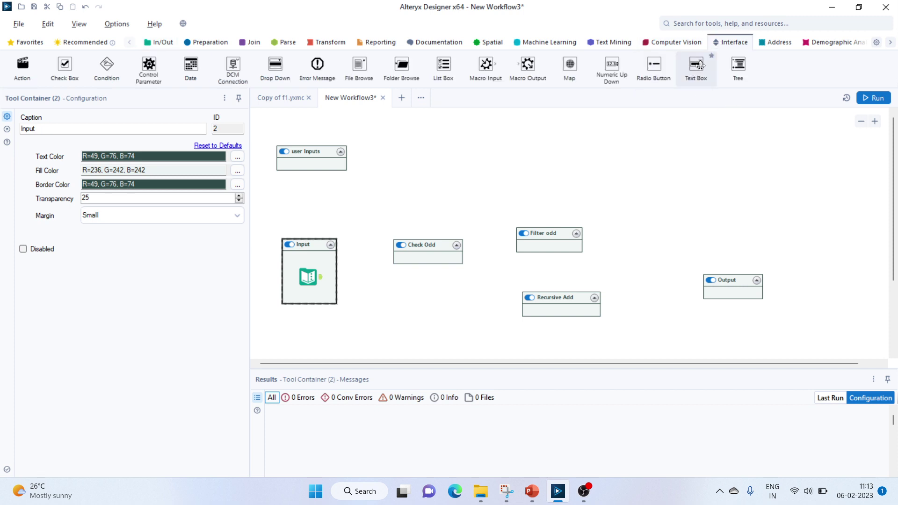
drag(700, 65, 300, 167)
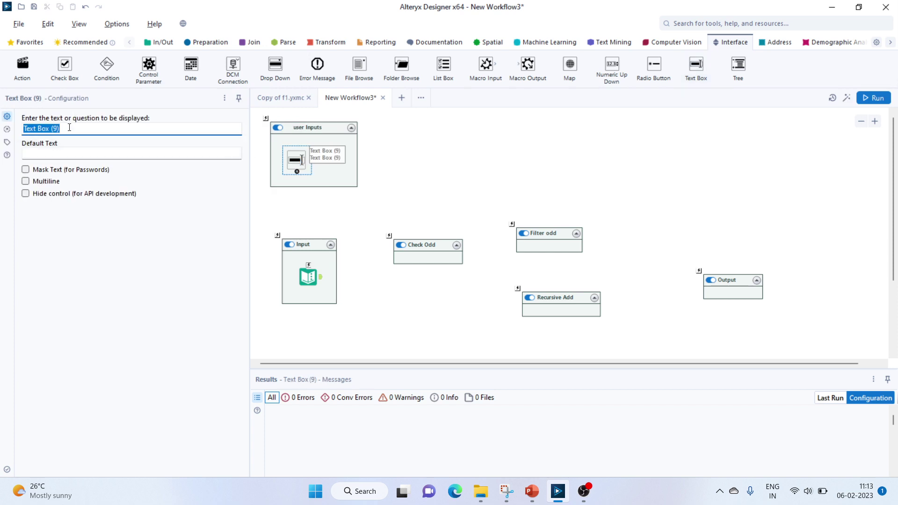
text(1st)
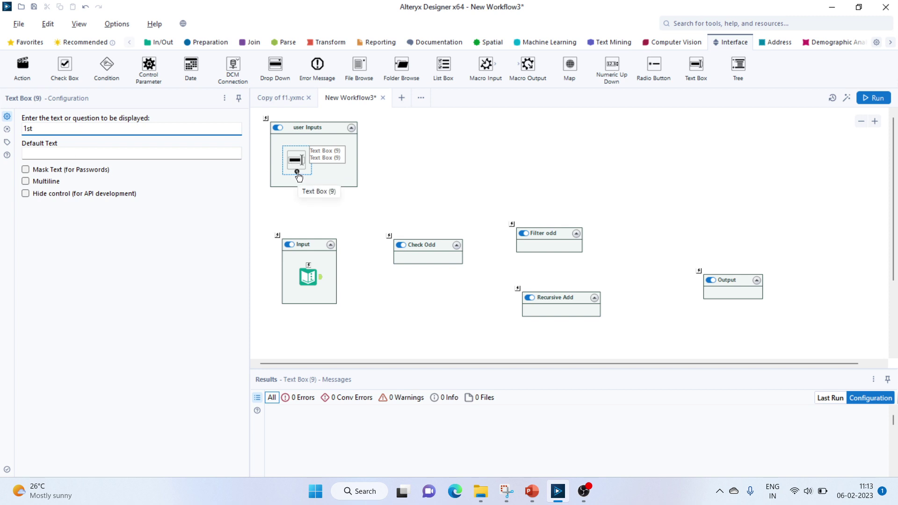
mouse_move(297, 173)
mouse_down()
mouse_move(279, 235)
mouse_move(309, 263)
mouse_up()
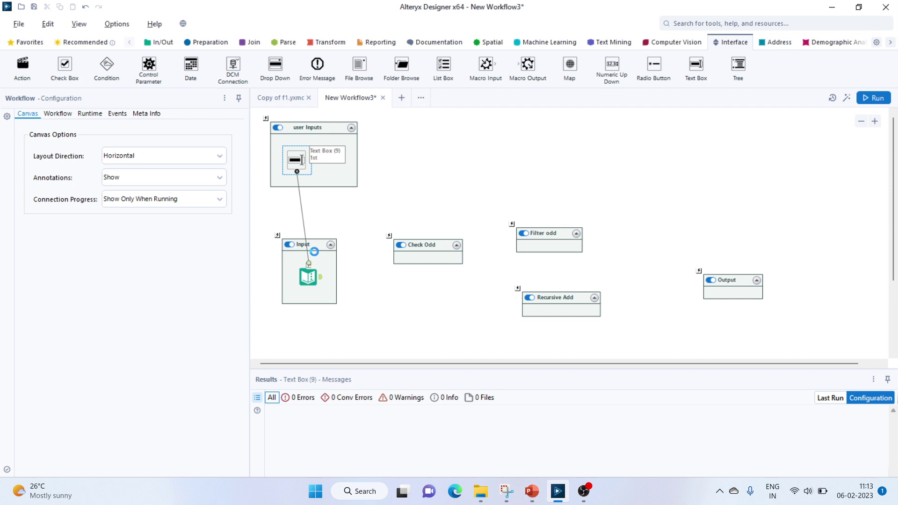
drag(319, 235, 313, 257)
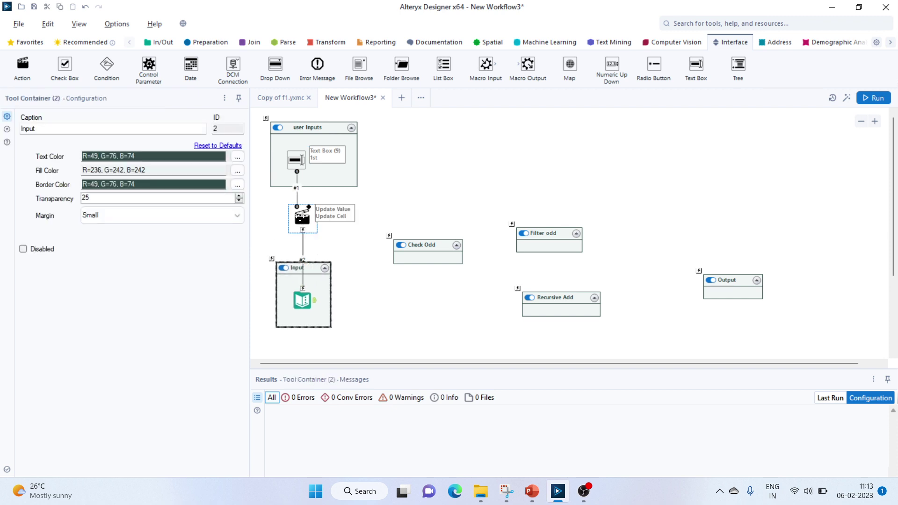
click(302, 216)
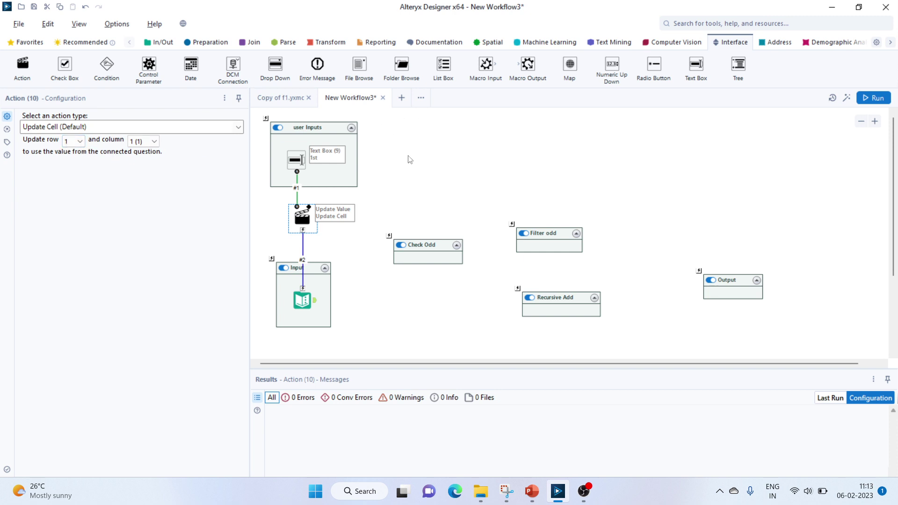
Add a second Text Box whose Update action targets row 2, then move Check Odd lower.
drag(700, 70, 303, 287)
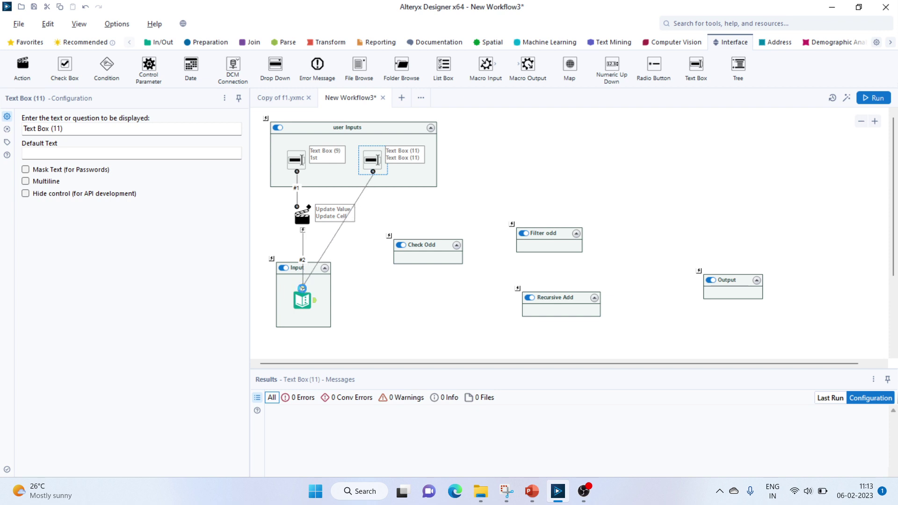
click(367, 217)
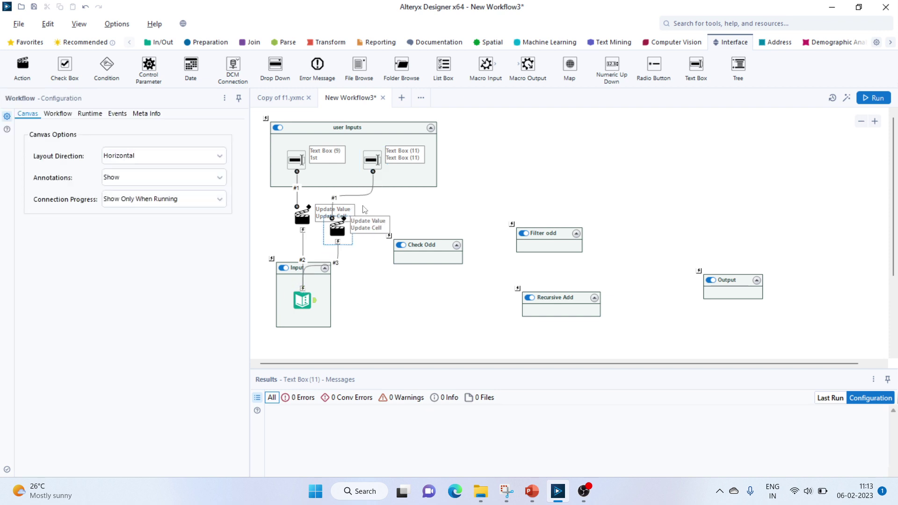
drag(341, 229, 389, 216)
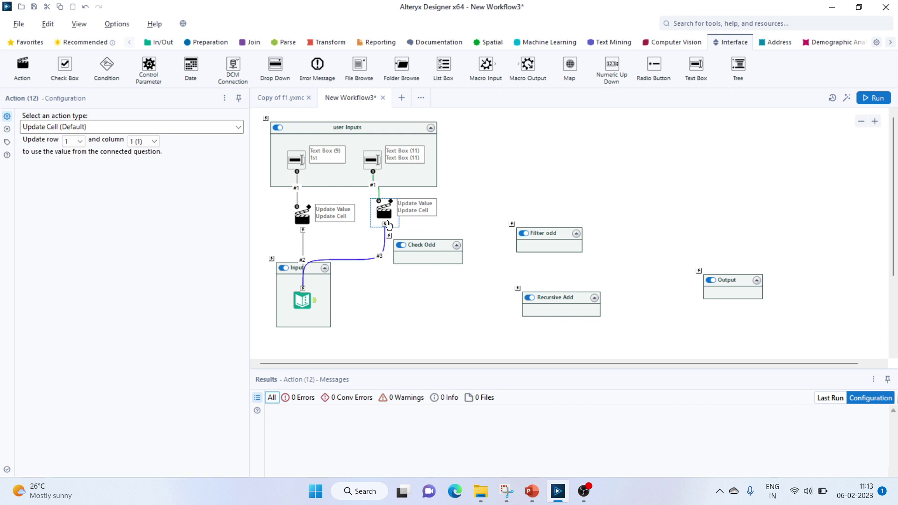
click(75, 141)
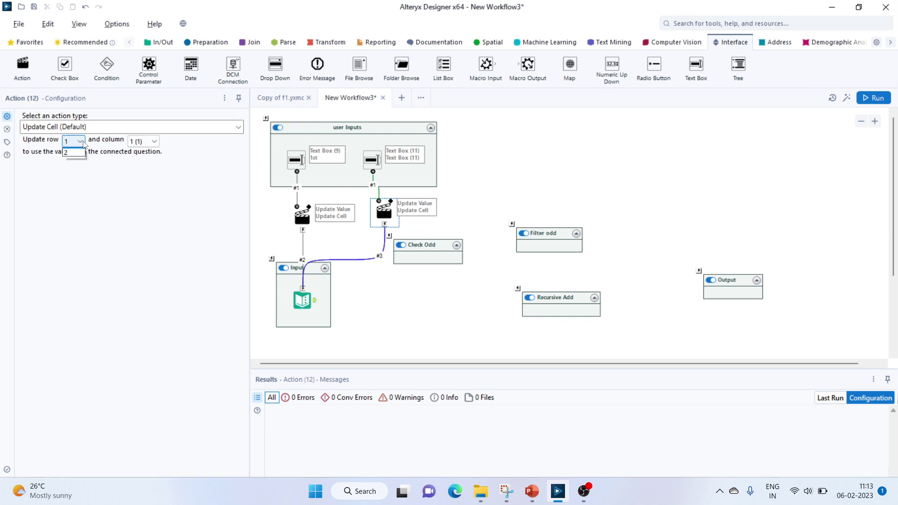
click(70, 154)
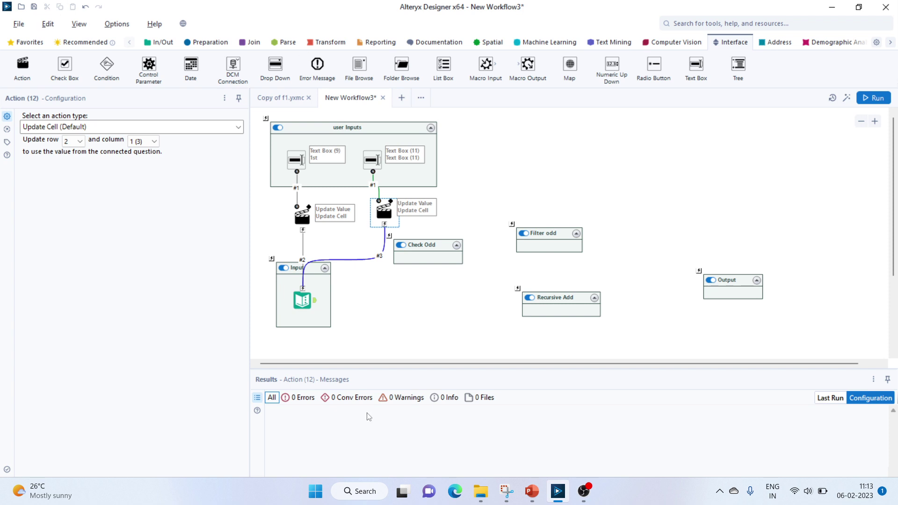
click(427, 248)
drag(427, 248, 423, 288)
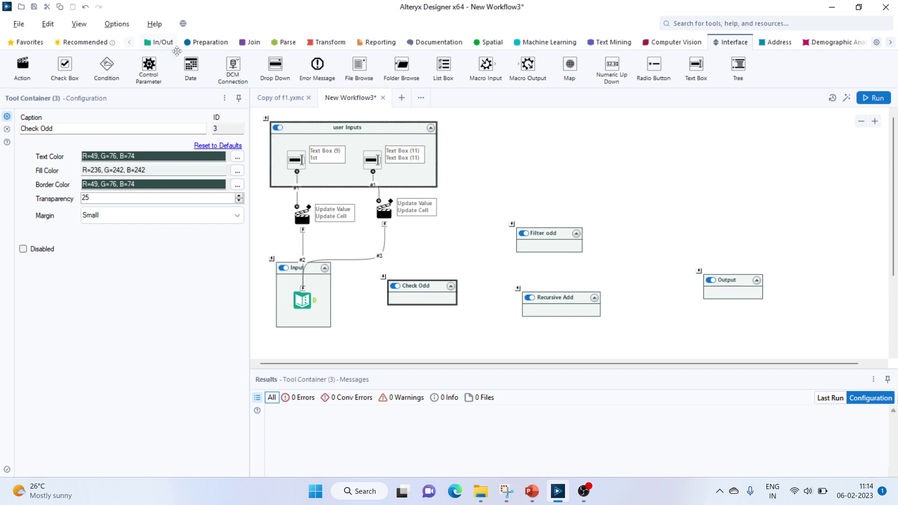
Place a Formula tool in Check Odd, fed by the Text Input, creating a new Check Odd column.
click(211, 43)
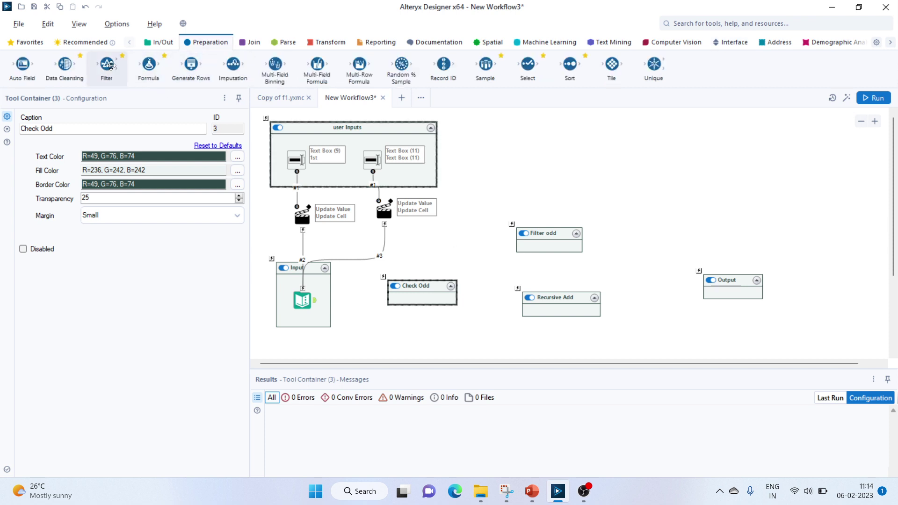
drag(149, 65, 419, 300)
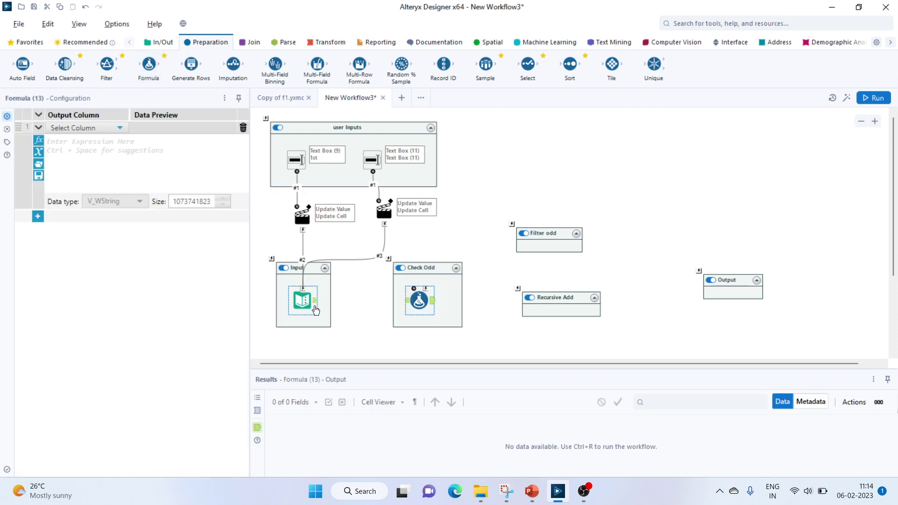
drag(314, 300, 408, 303)
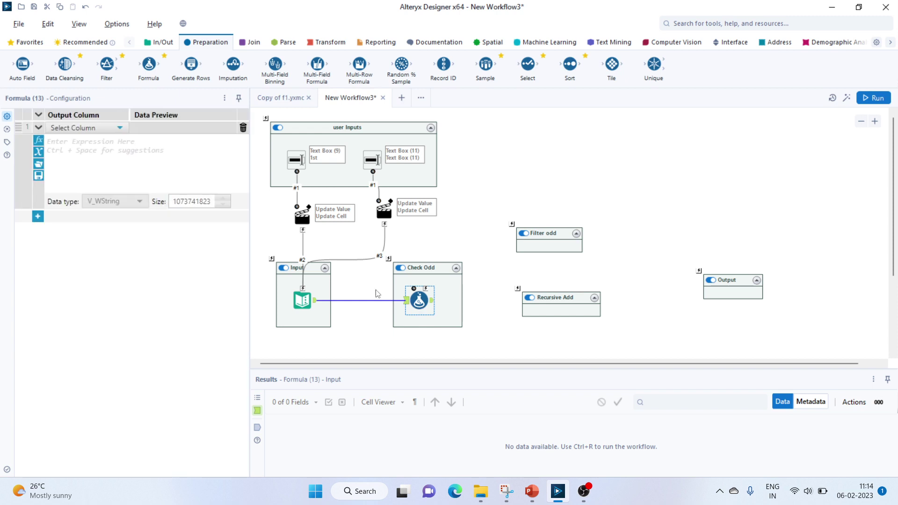
click(59, 129)
click(68, 138)
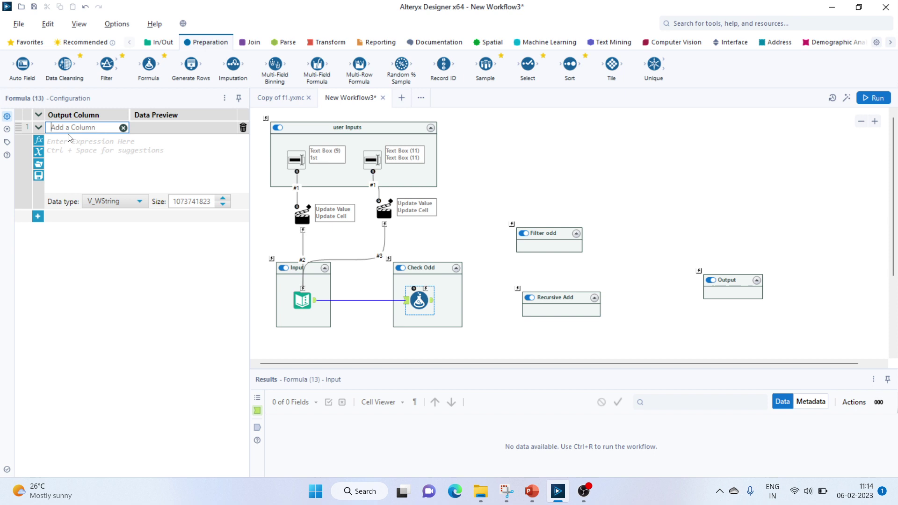
text(Check Odd)
Set the Check Odd expression to Mod([No],2) and apply it.
click(95, 149)
text(mod)
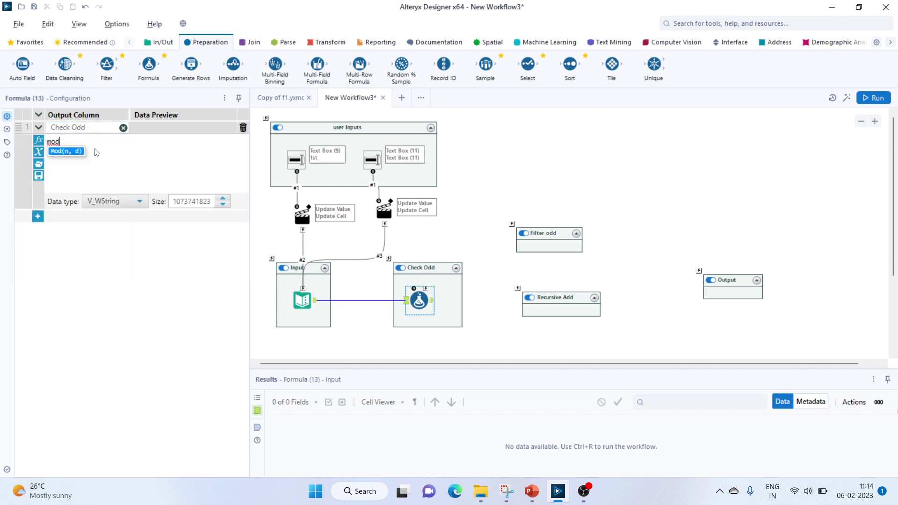
double_click(64, 151)
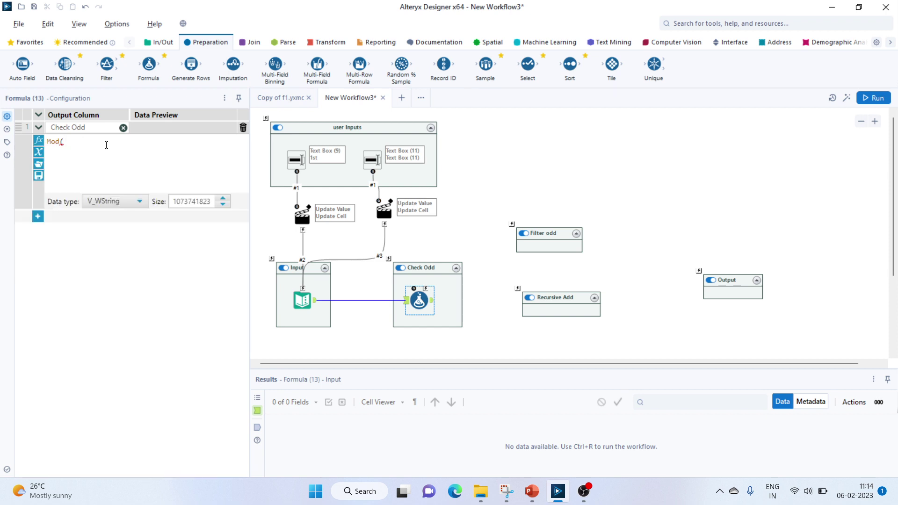
text(no)
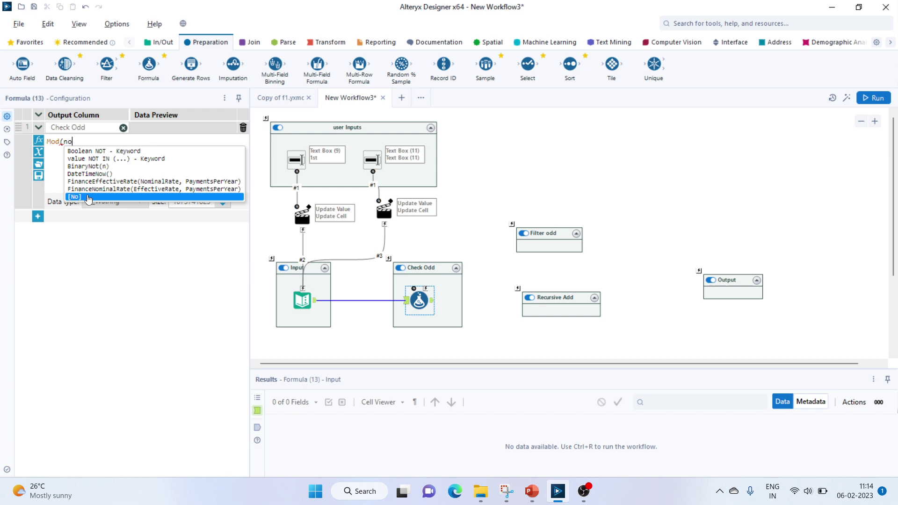
double_click(89, 197)
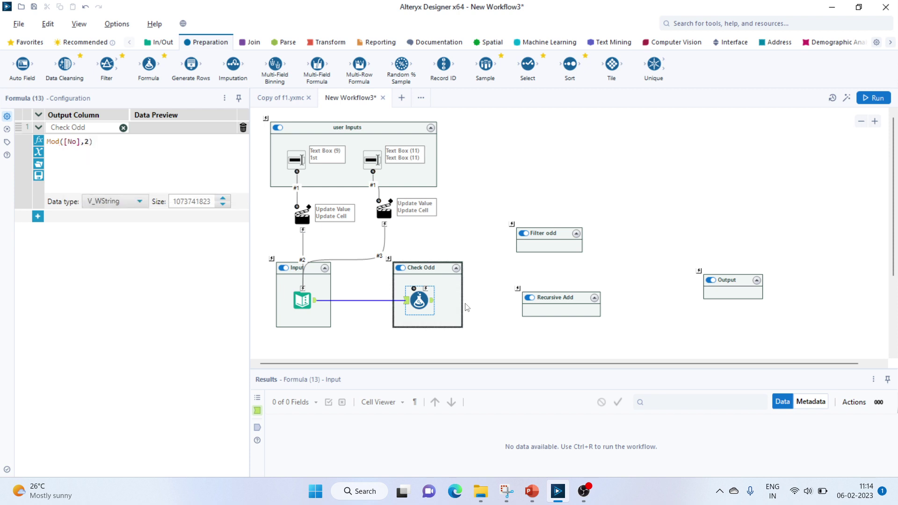
click(479, 308)
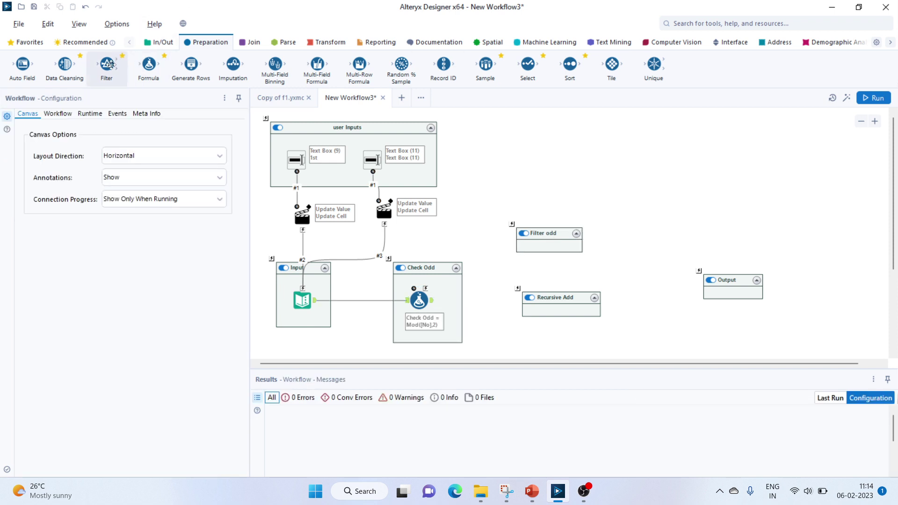
Add a Filter in Filter odd, fed by Check Odd, keeping rows where Check Odd equals 1.
drag(106, 64, 541, 246)
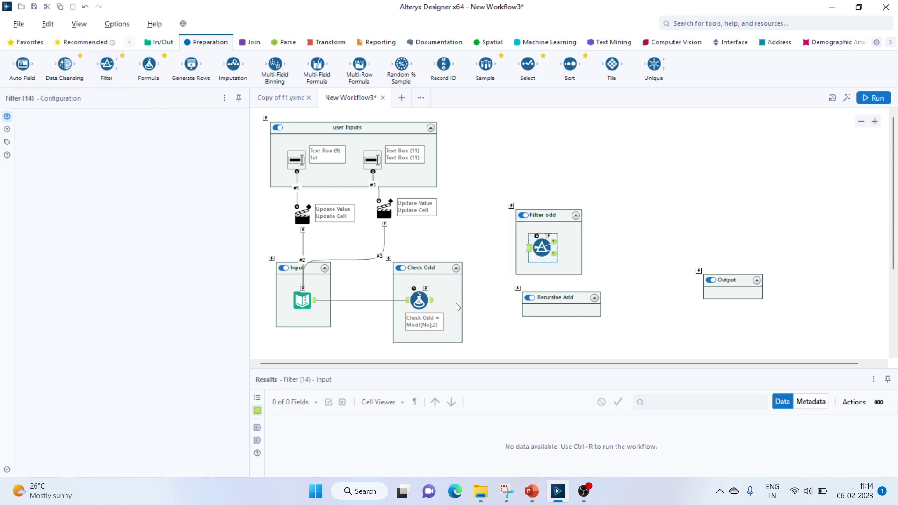
drag(432, 300, 529, 249)
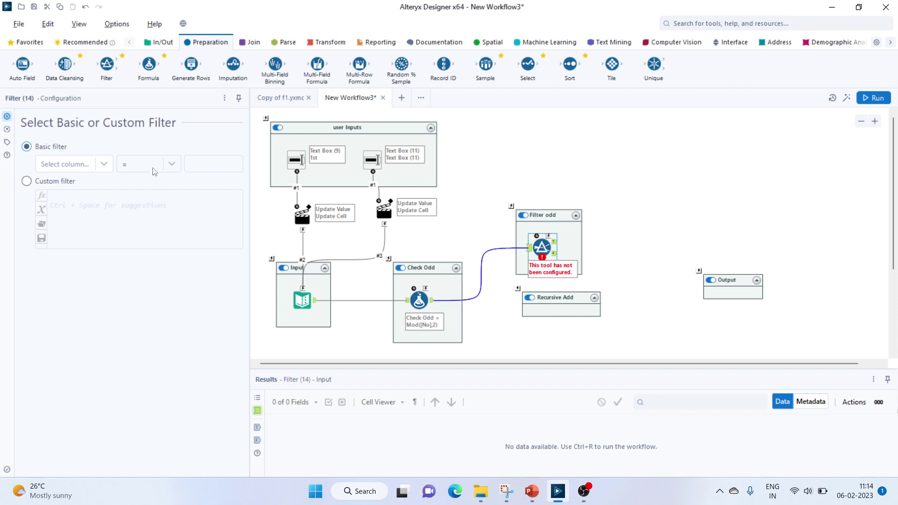
click(103, 164)
click(61, 190)
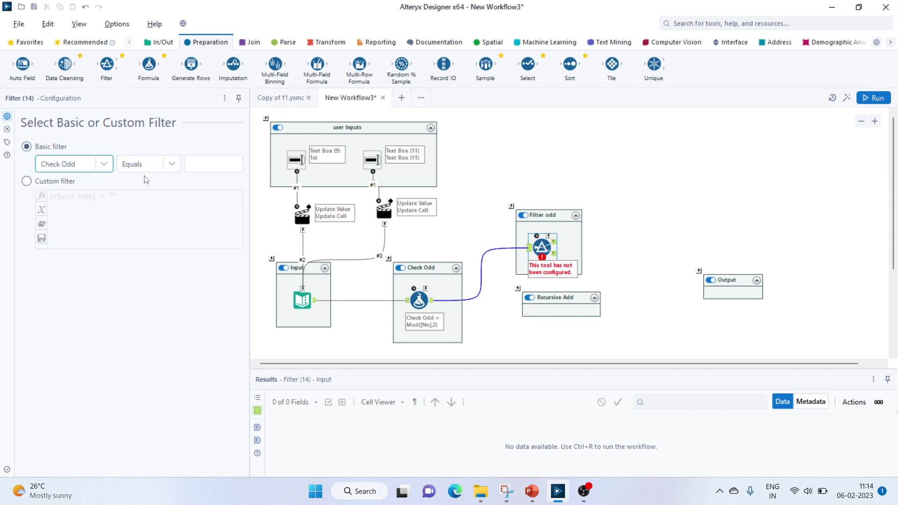
click(198, 165)
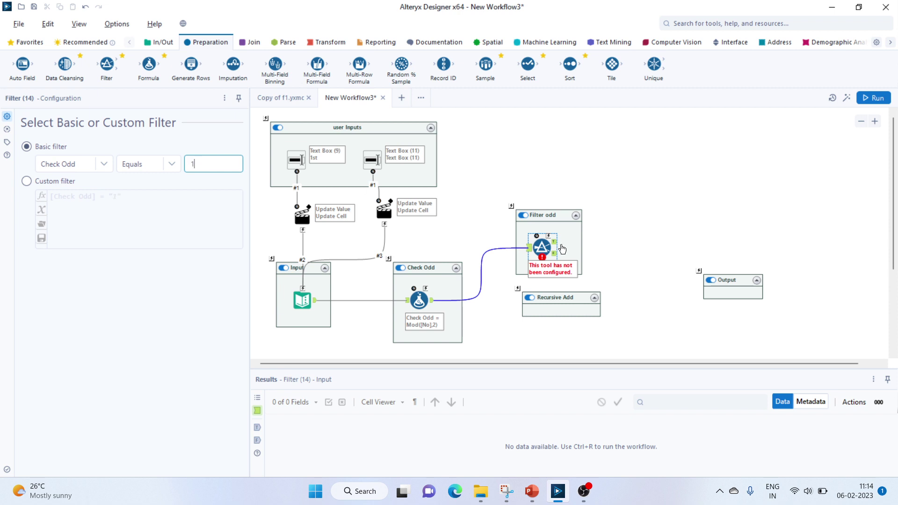
click(553, 228)
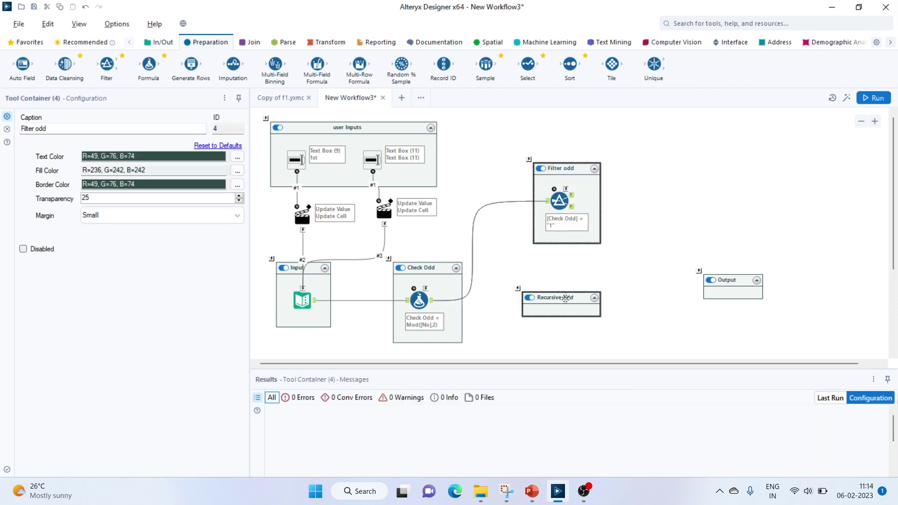
Place a Multi-Row Formula tool in Recursive Add and connect the Filter's True output to it.
drag(568, 297, 574, 299)
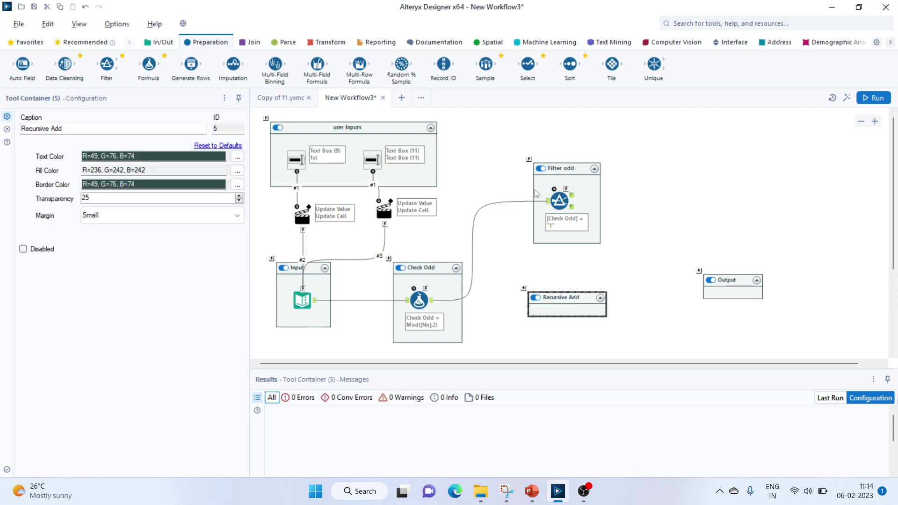
drag(361, 68, 565, 305)
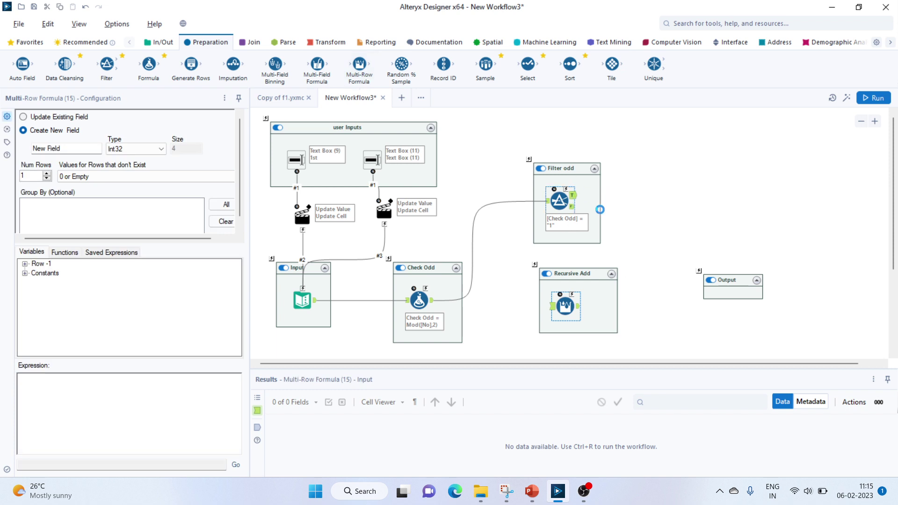
drag(574, 200, 562, 303)
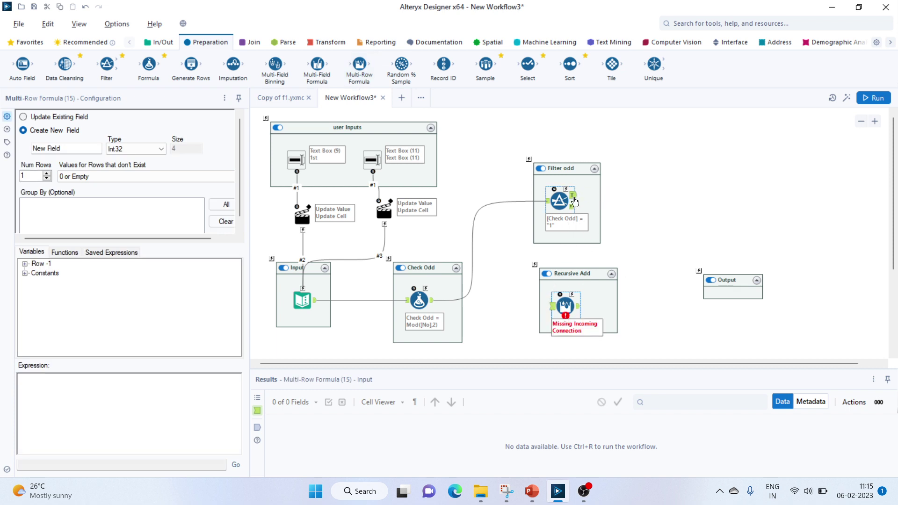
drag(571, 195, 553, 307)
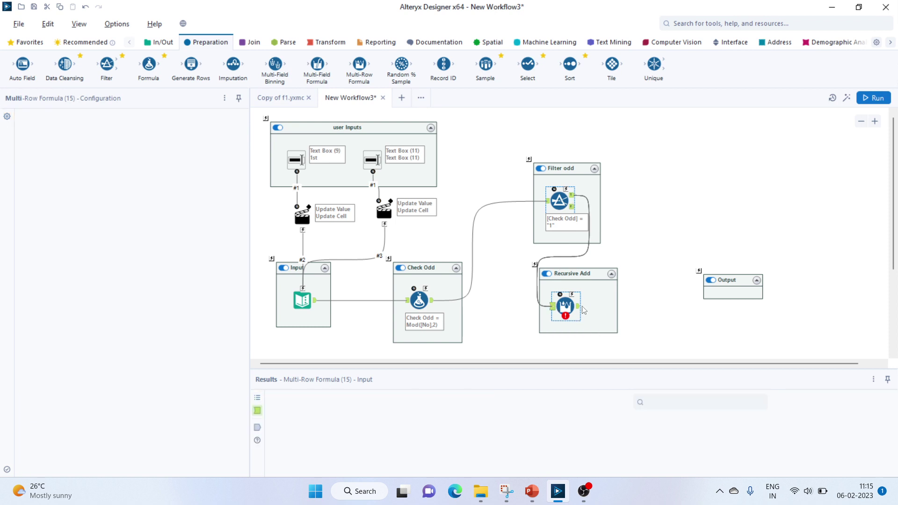
Set the Multi-Row Formula's New Field expression to [No]+[Row-1:New Field] for a running sum.
click(584, 287)
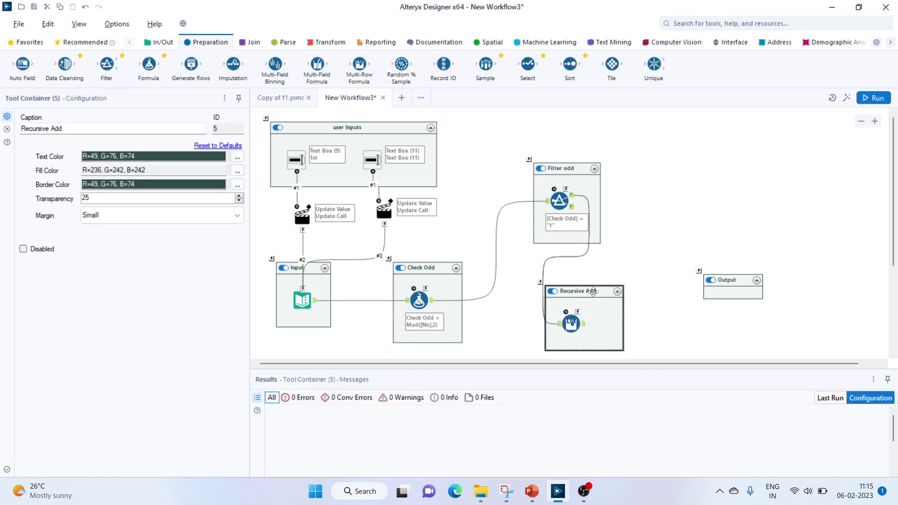
click(571, 324)
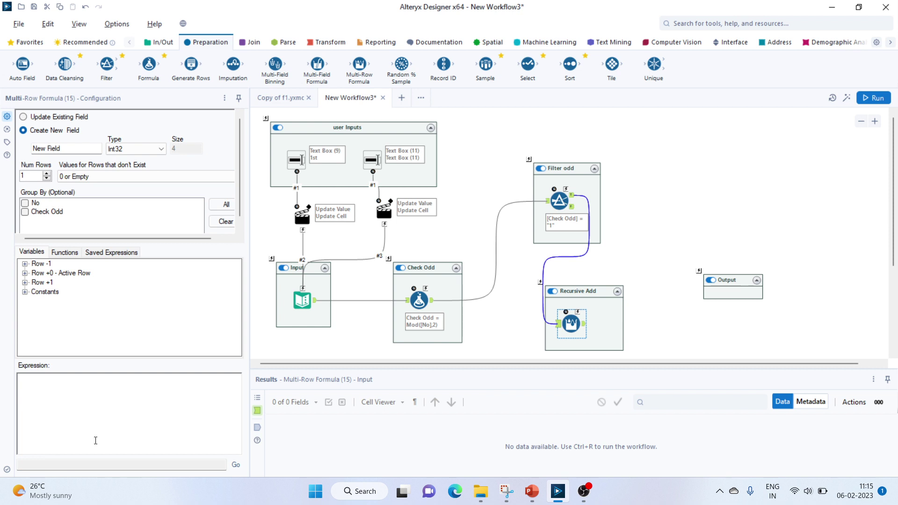
click(55, 397)
click(25, 283)
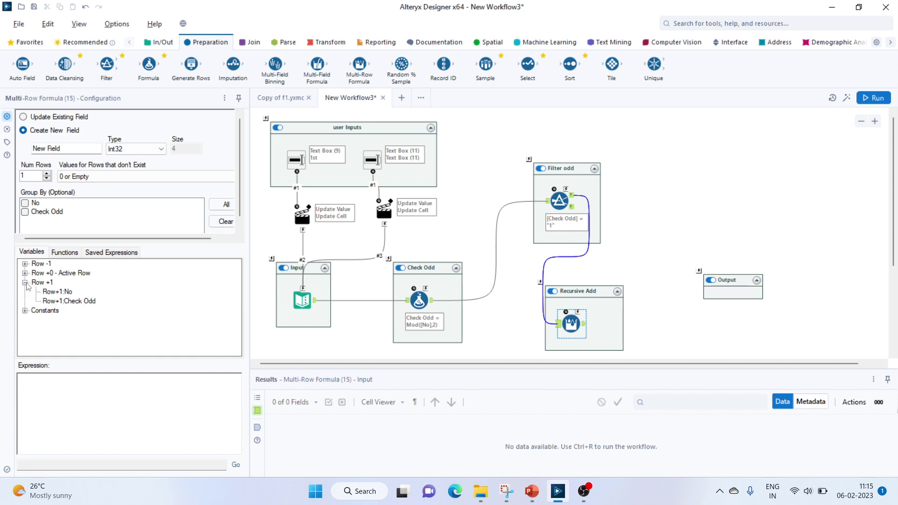
click(25, 283)
click(25, 273)
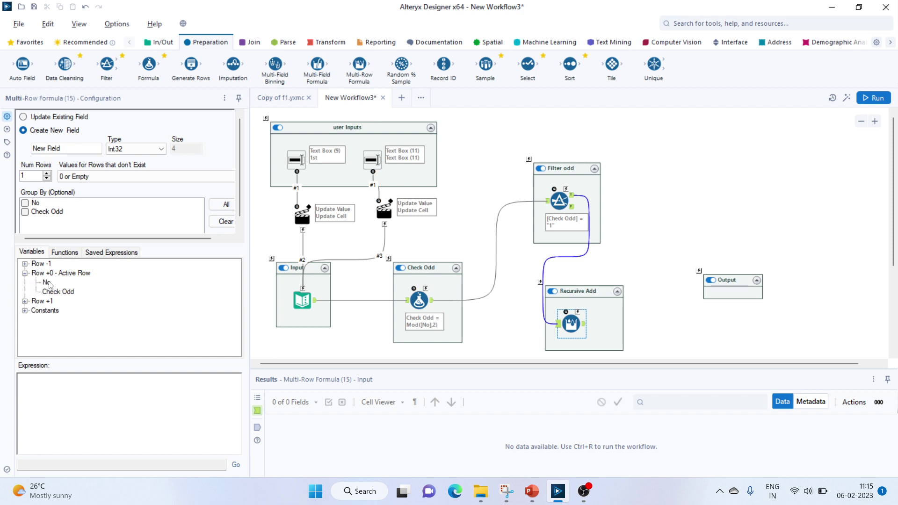
drag(50, 283, 61, 389)
text(+)
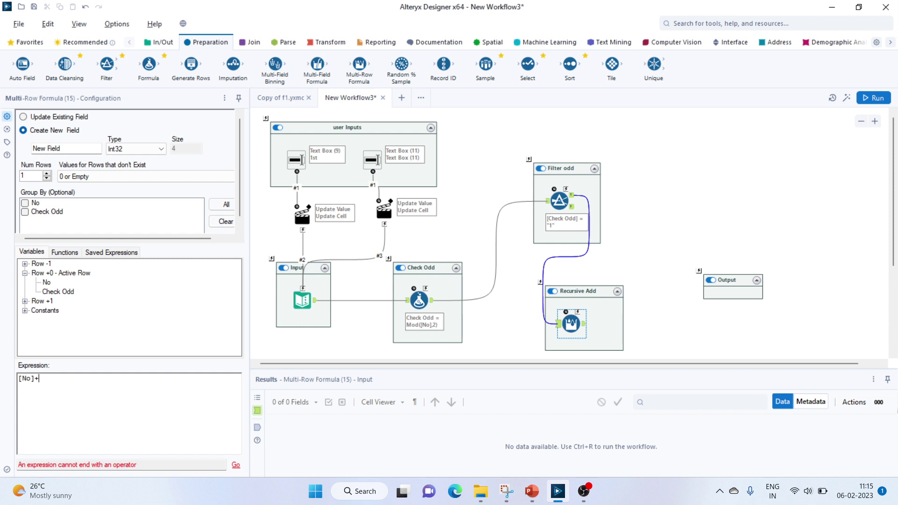
click(25, 263)
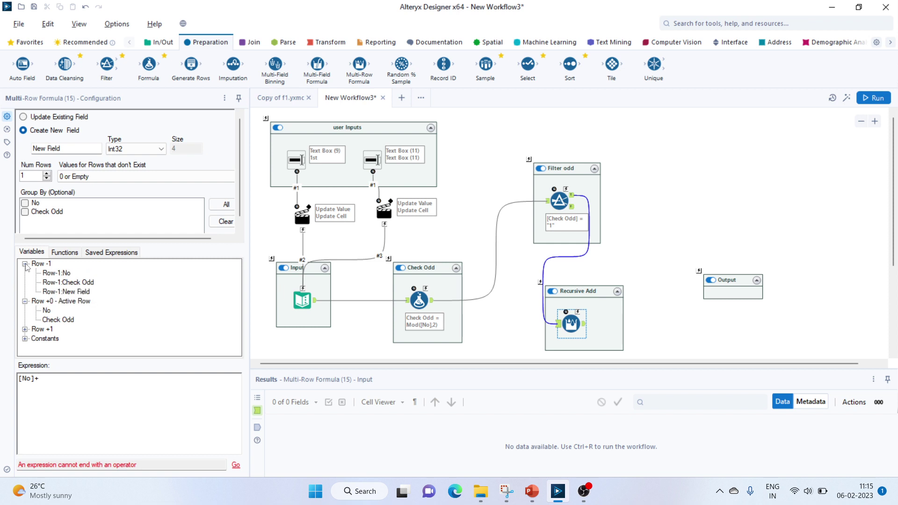
click(68, 291)
drag(73, 293, 89, 384)
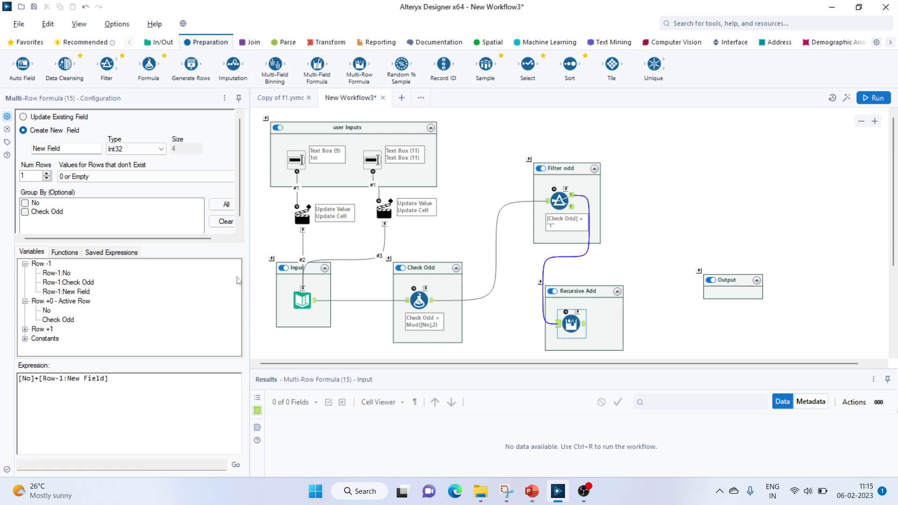
click(733, 42)
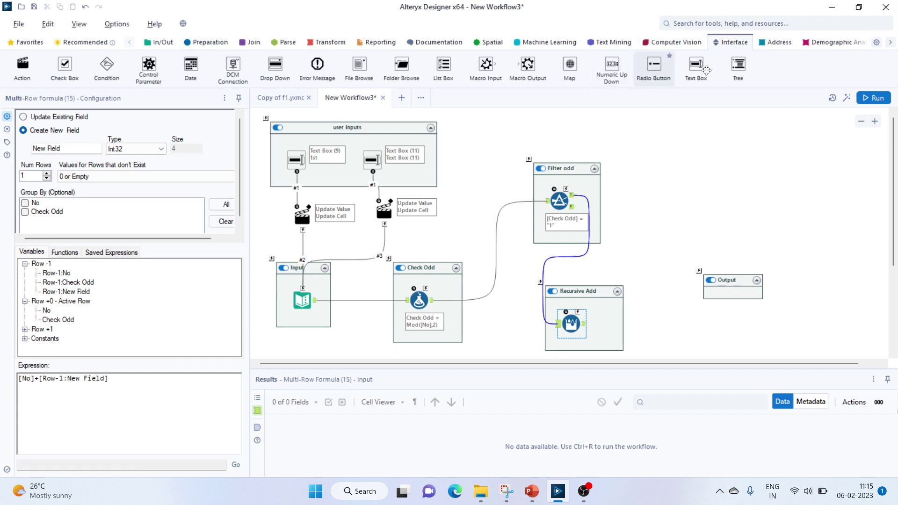
Feed the running total into a Macro Output, save the macro as f3.yxmc, and start a new workflow.
drag(528, 67, 739, 296)
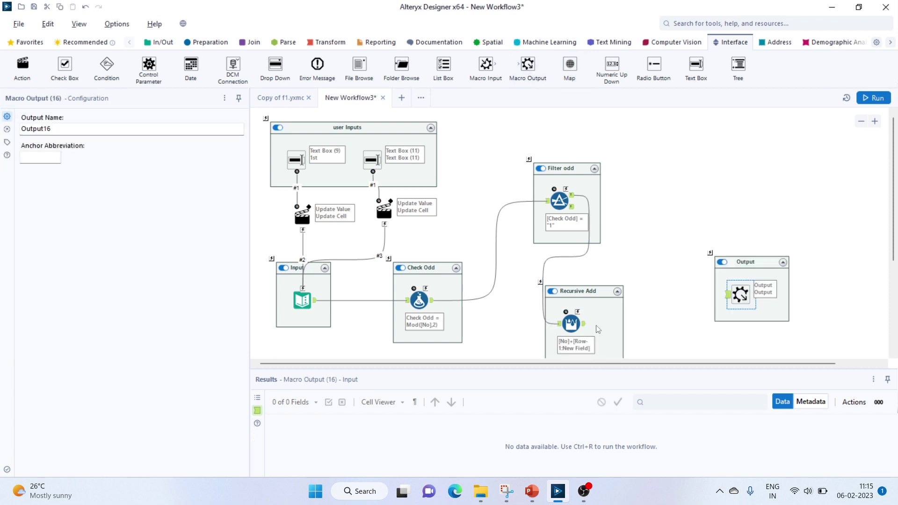
drag(584, 324, 728, 295)
key(ctrl+s)
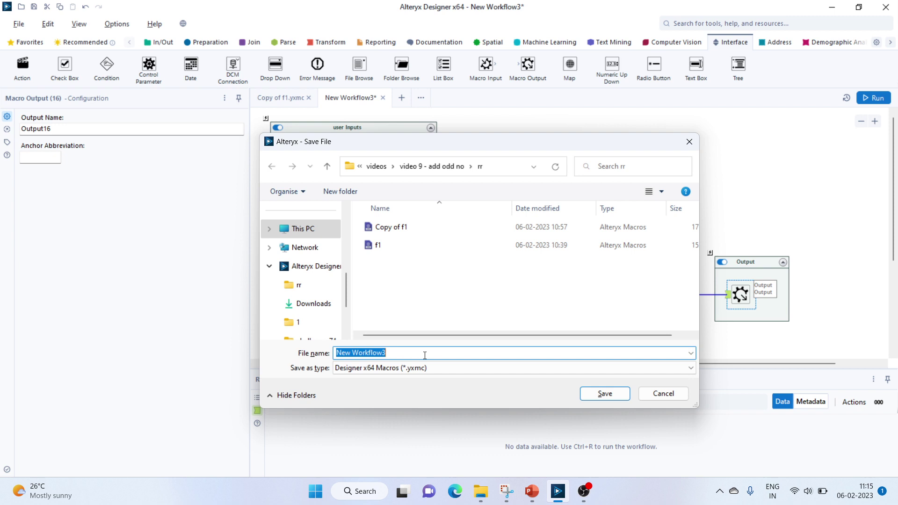
text(f3)
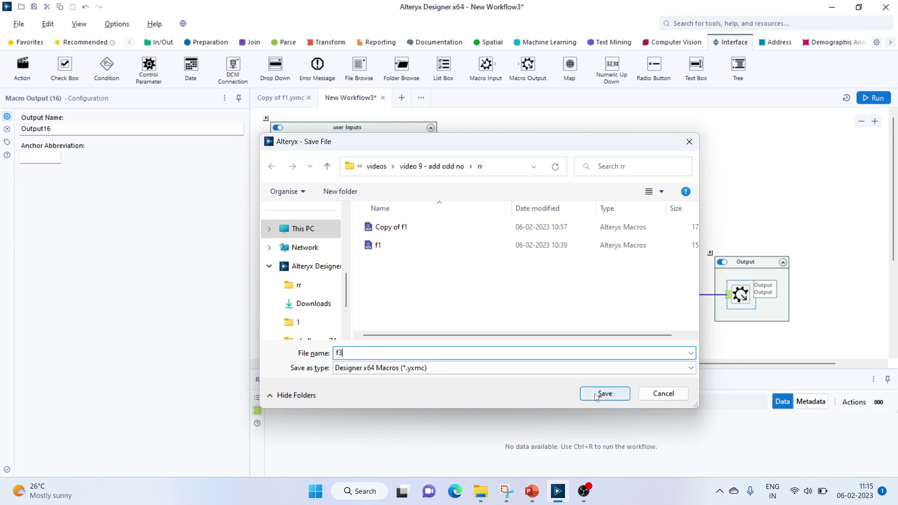
click(596, 396)
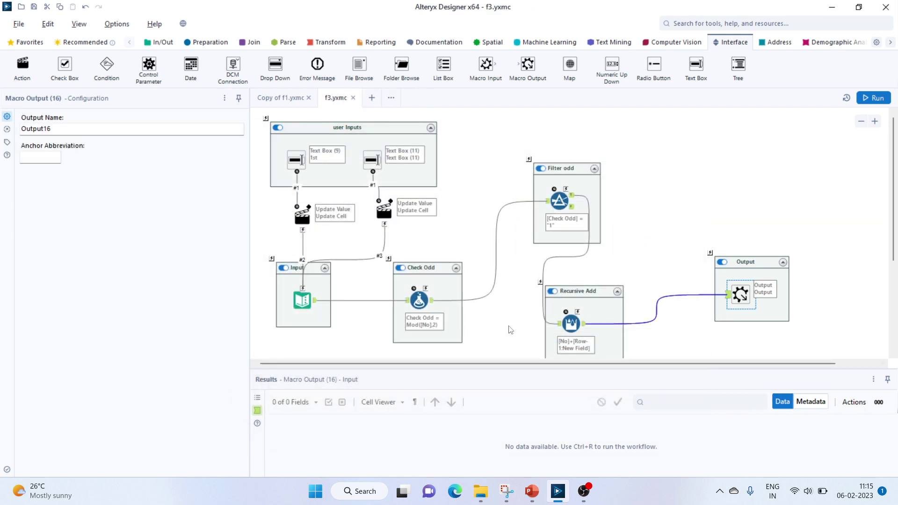
click(372, 99)
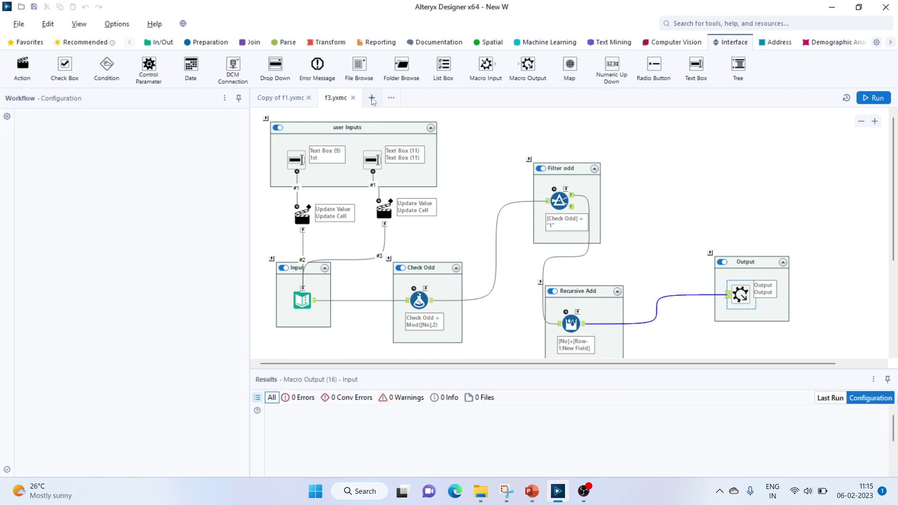
Insert the f3 macro on the new canvas and connect a Browse tool to its output.
right_click(359, 173)
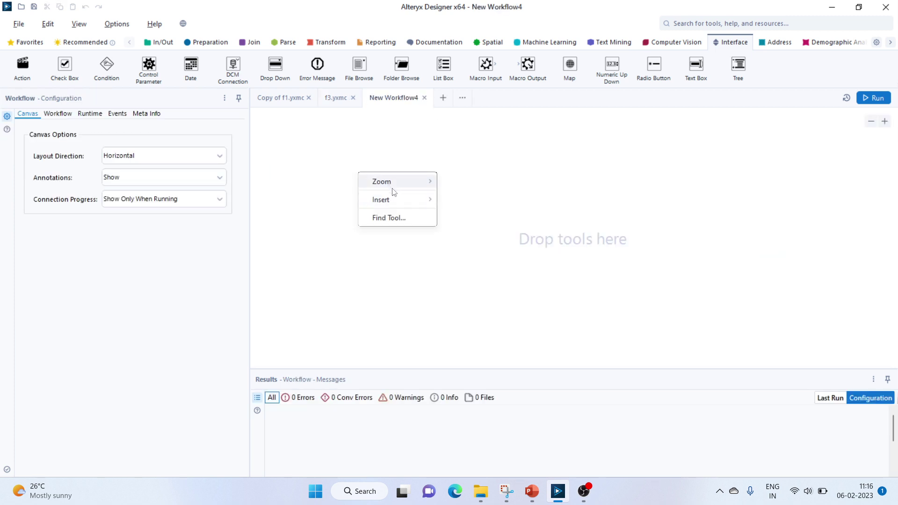
mouse_move(413, 200)
mouse_move(518, 467)
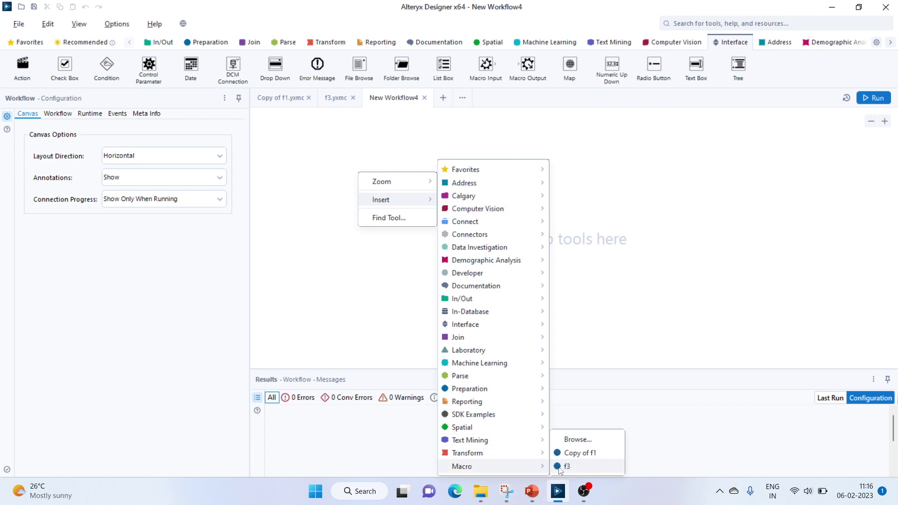
click(564, 467)
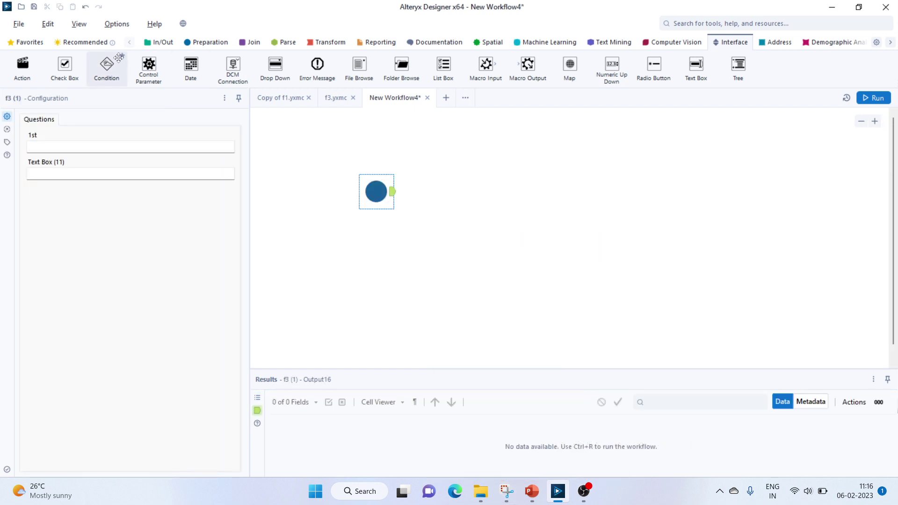
click(159, 42)
drag(392, 191, 459, 207)
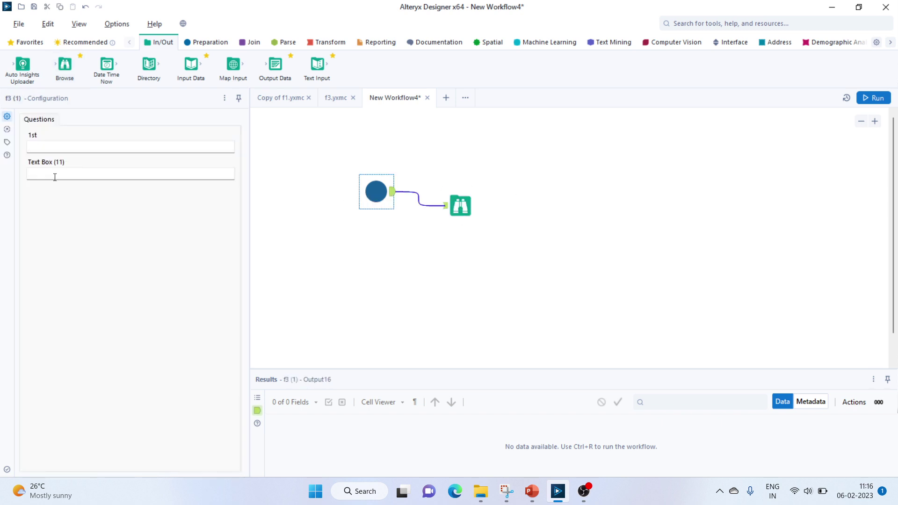
click(53, 147)
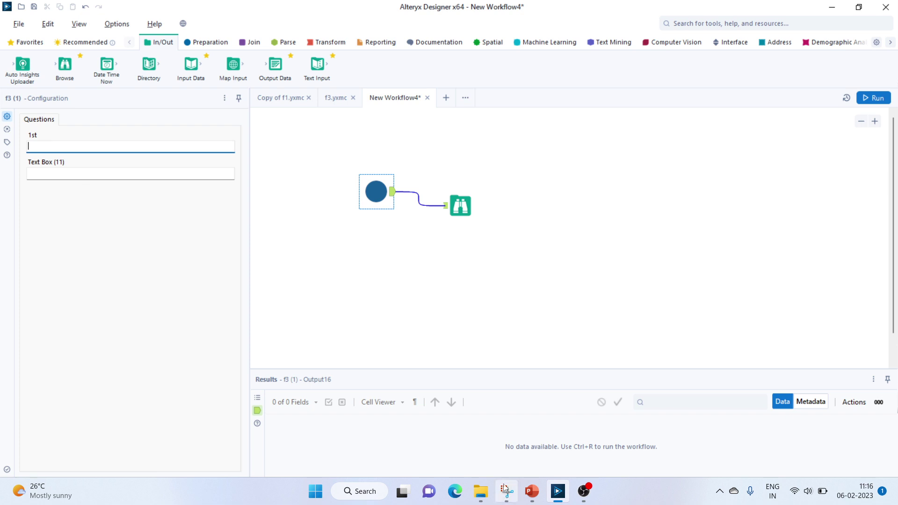
Check the example slide, set the macro's inputs to 5 and 7, and run the workflow.
click(532, 492)
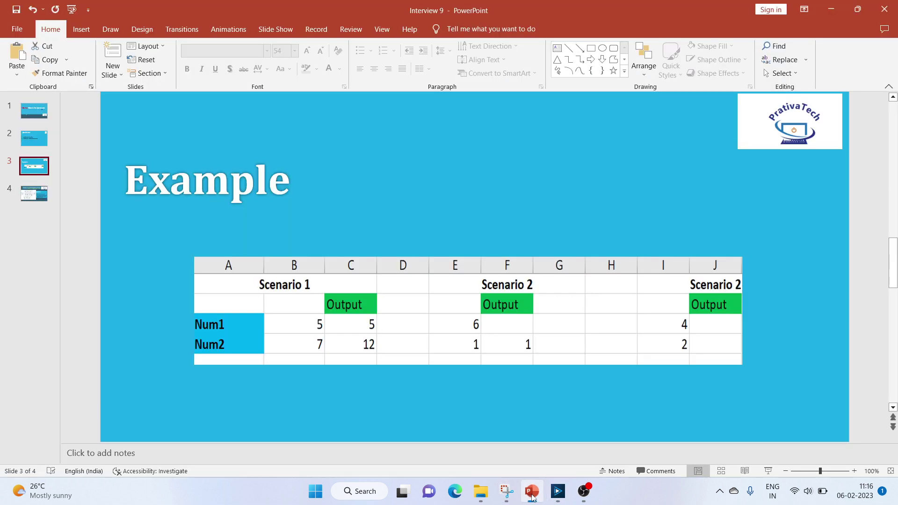
click(531, 495)
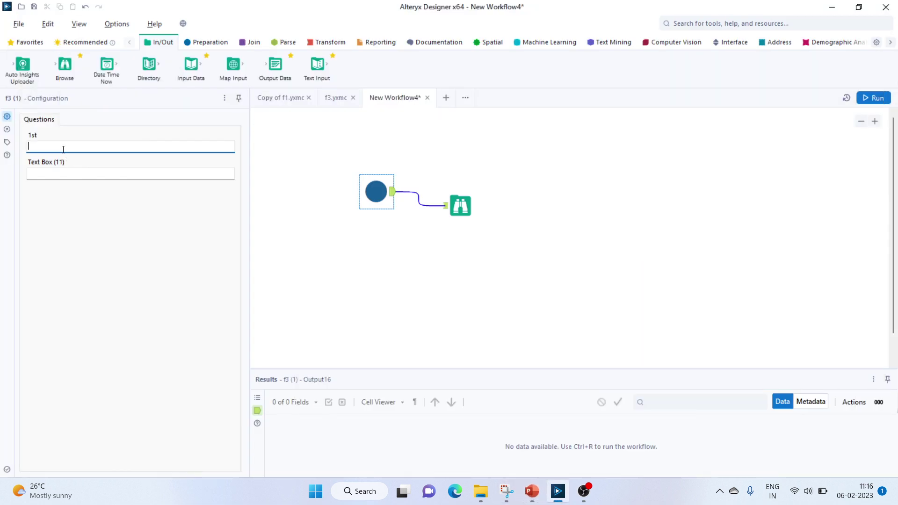
click(53, 174)
text(7)
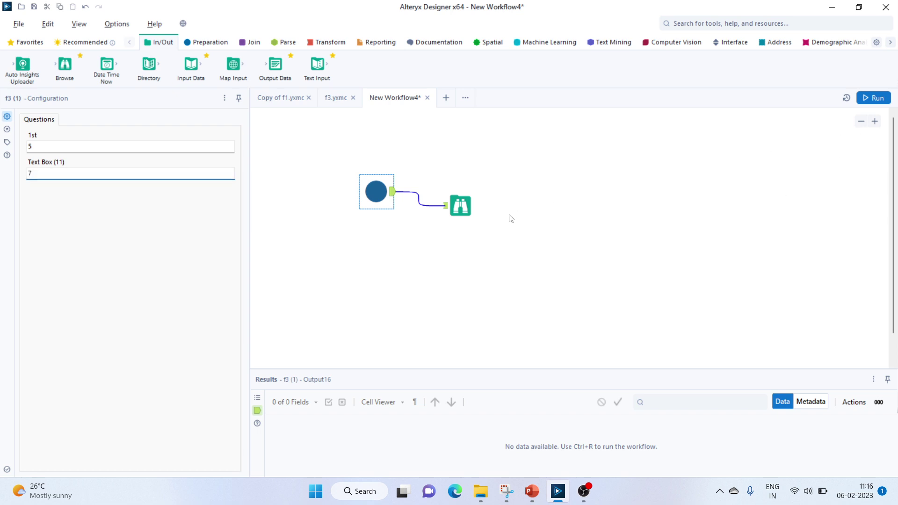
click(874, 98)
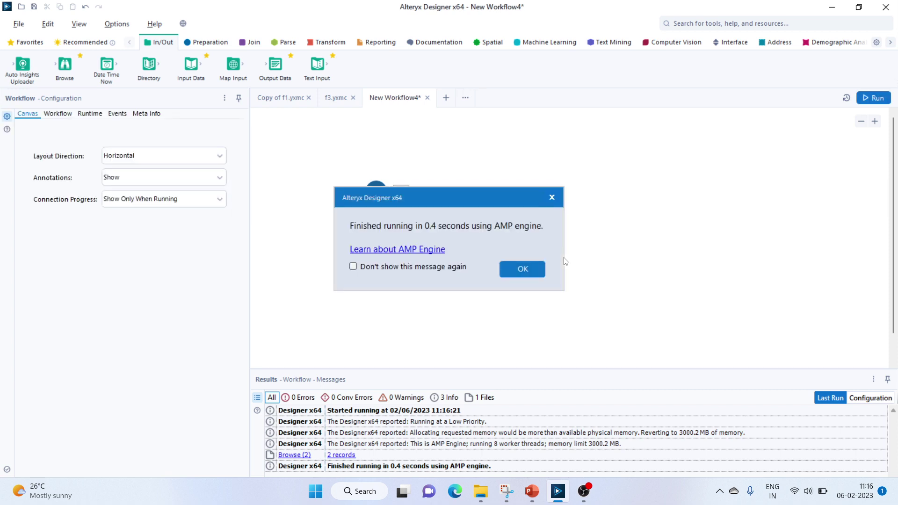
key(Return)
Confirm that the Browse output shows New Field values 5 and 12, matching the example slide.
click(461, 204)
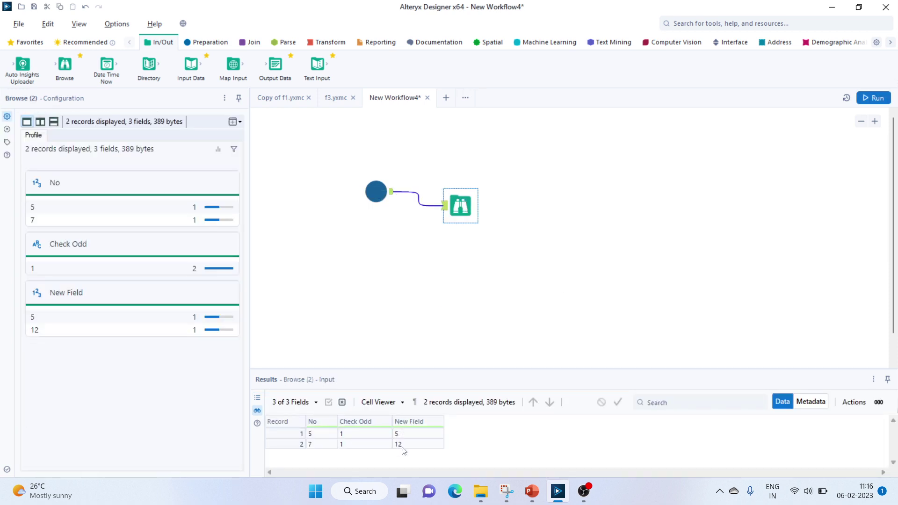
click(532, 492)
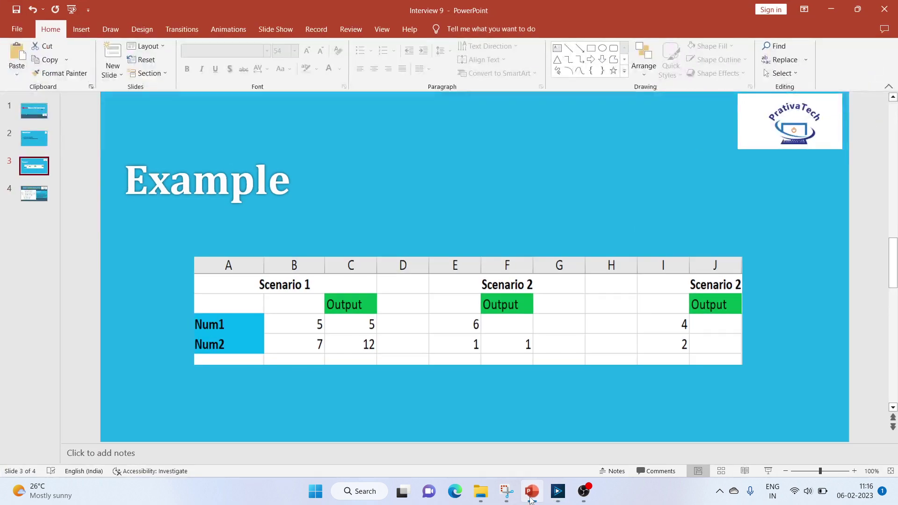
key(alt+Tab)
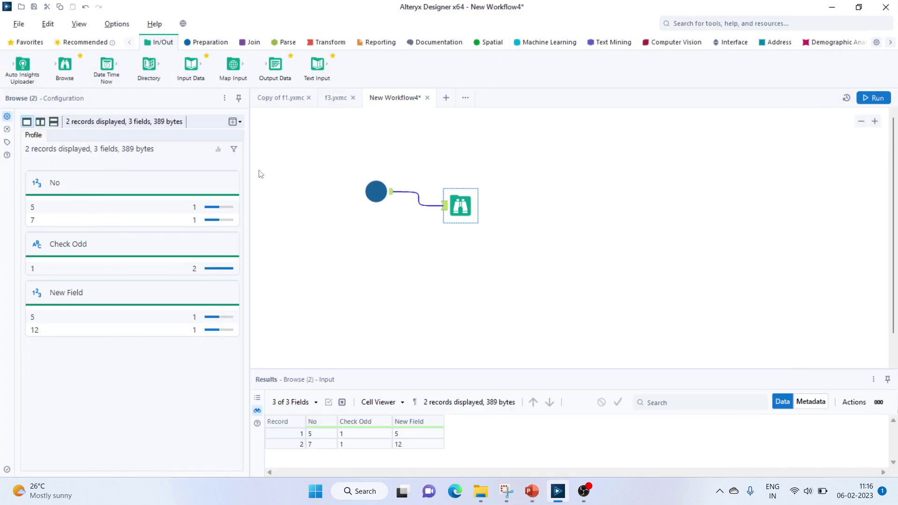
Rerun the f3 macro with inputs 6 and 1, then compare the single result 1 with the slide.
click(376, 192)
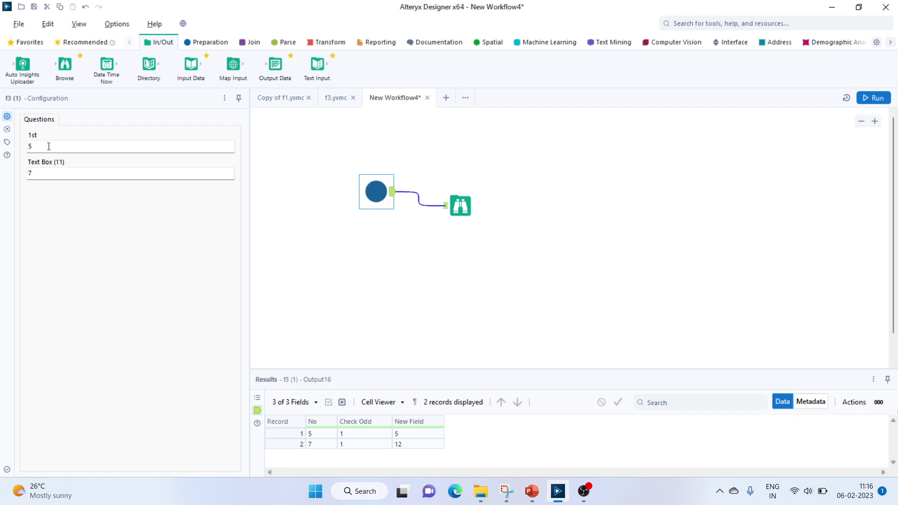
click(49, 147)
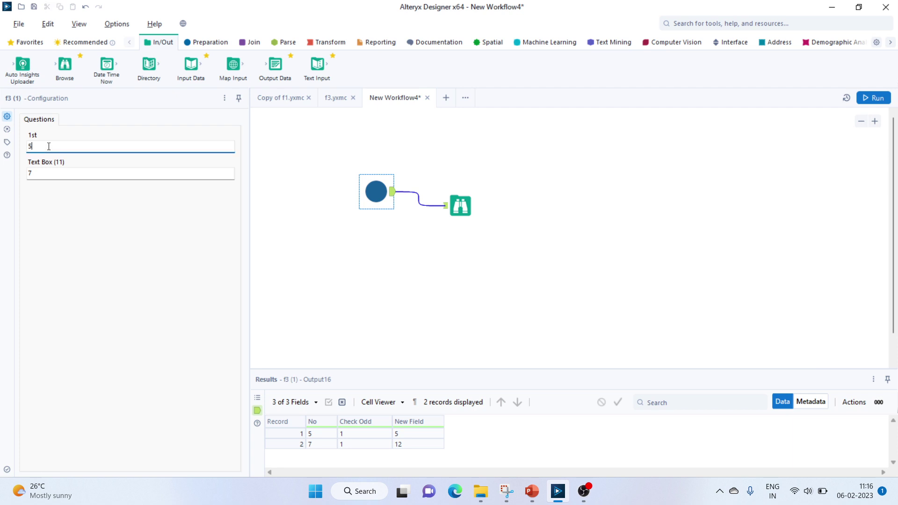
click(37, 174)
text(1)
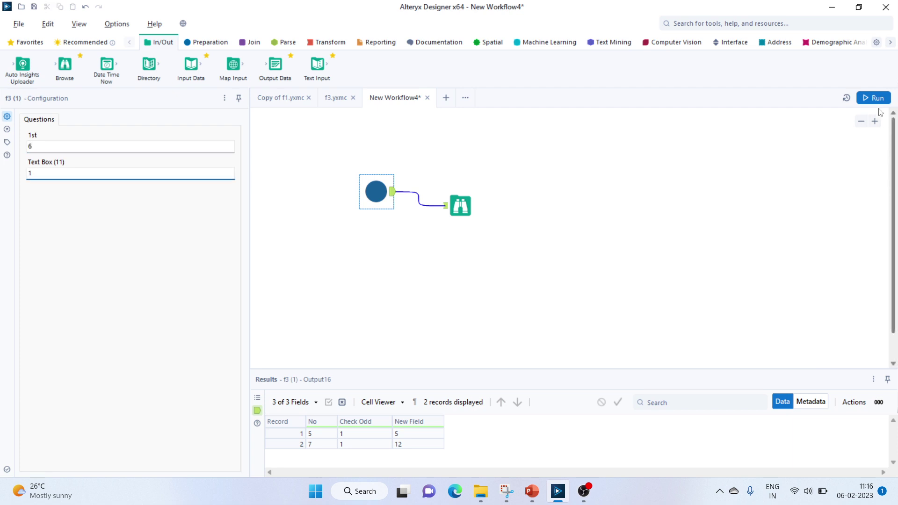
click(873, 98)
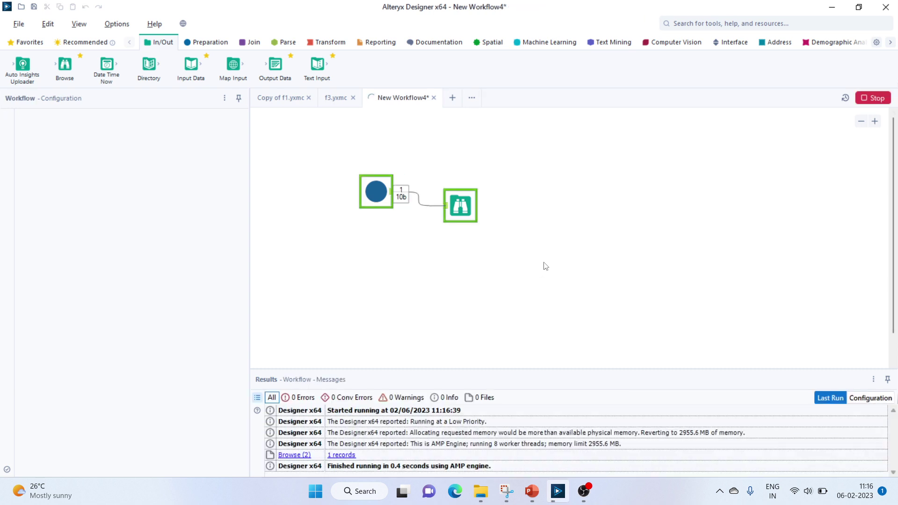
click(534, 271)
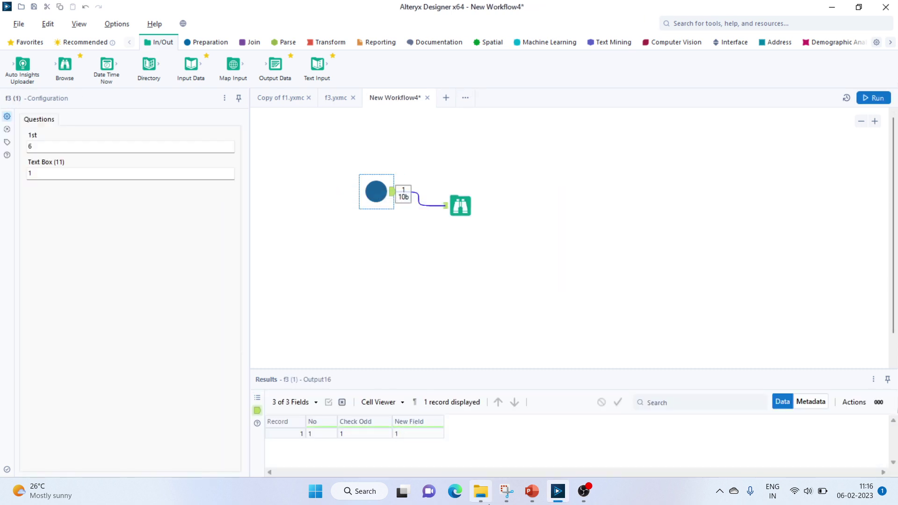
click(532, 492)
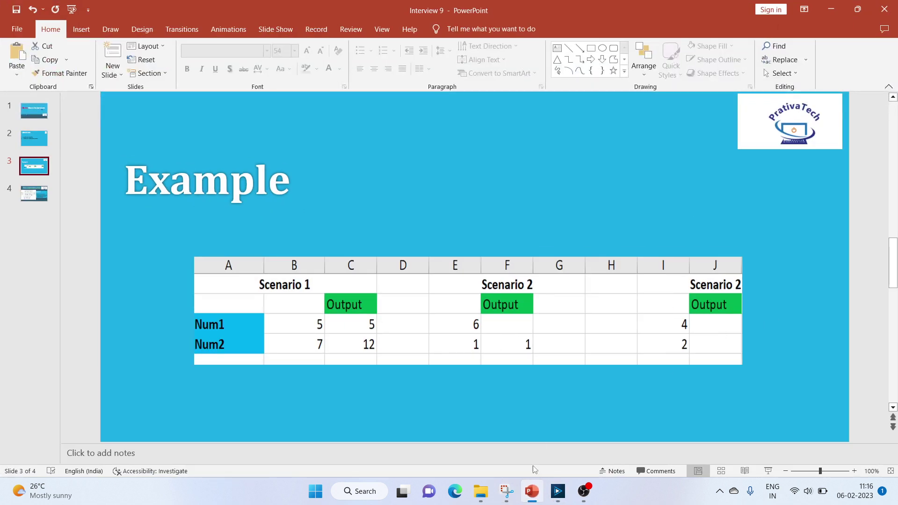
Change the f3 inputs to 4 and 2 and run the workflow.
click(532, 491)
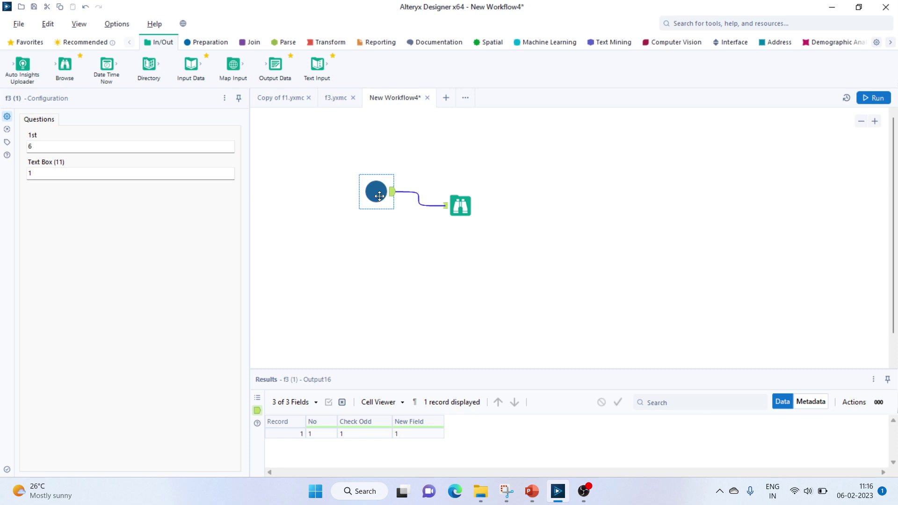
click(62, 144)
text(4)
click(92, 172)
key(BackSpace)
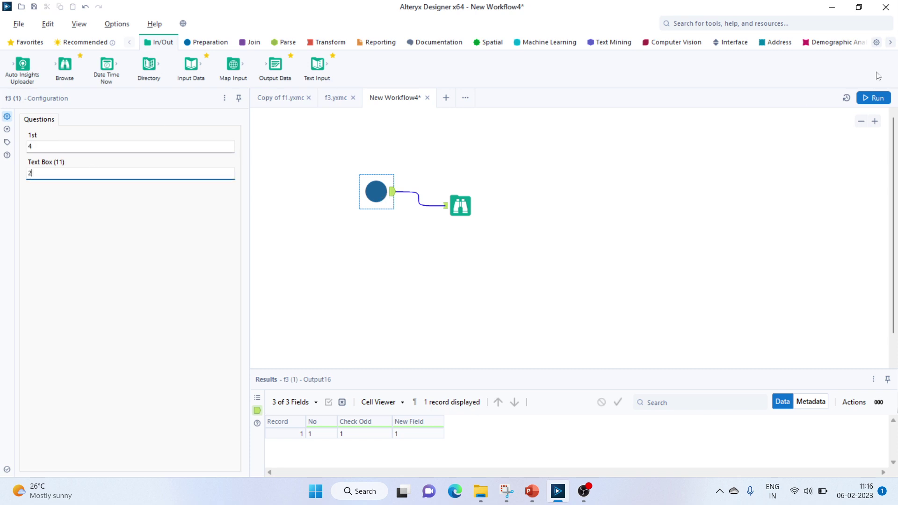
text(2)
click(873, 98)
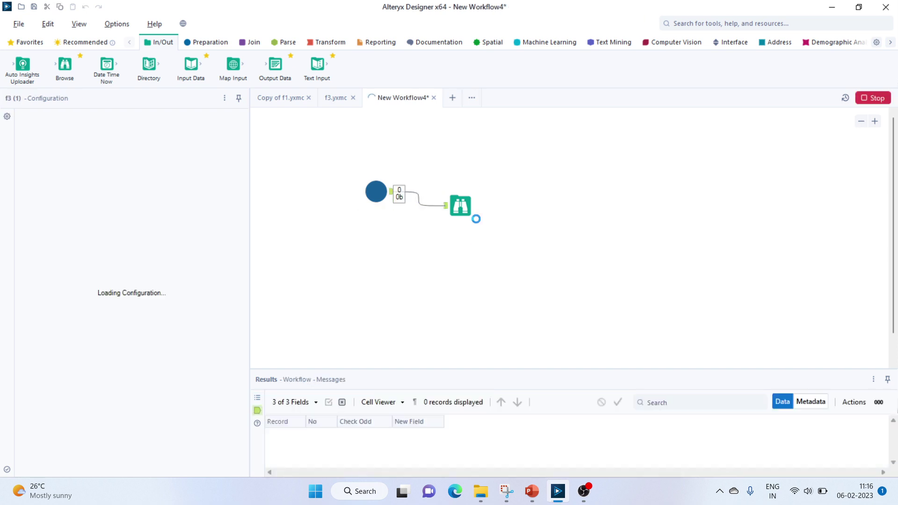
Confirm that the Browse tool returns zero records for inputs 4 and 2.
click(522, 269)
click(461, 205)
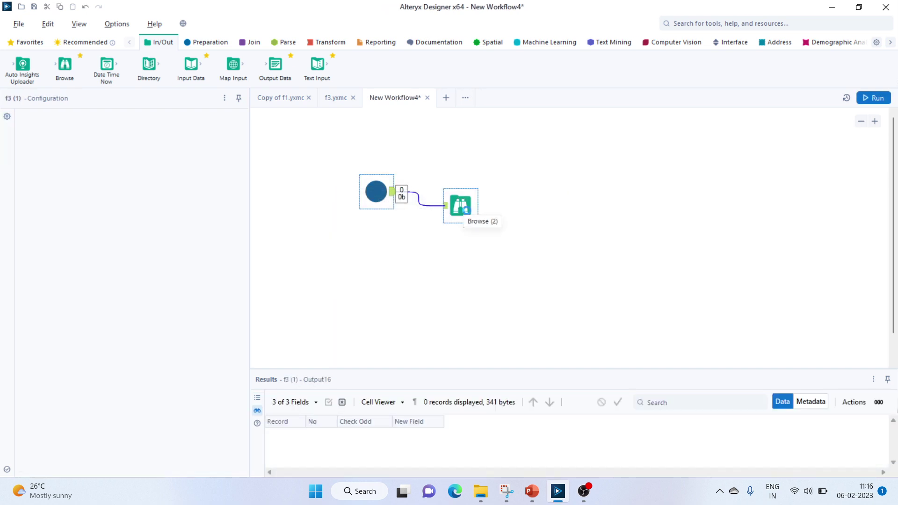
click(584, 492)
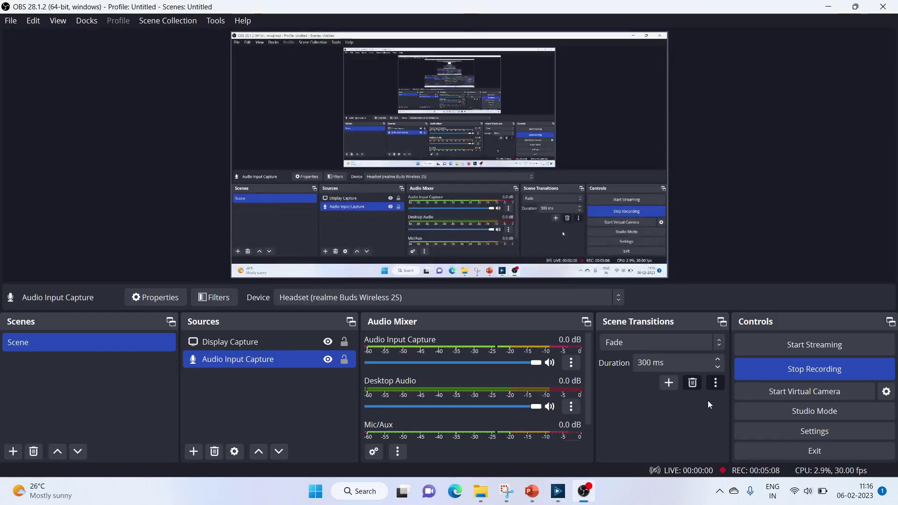